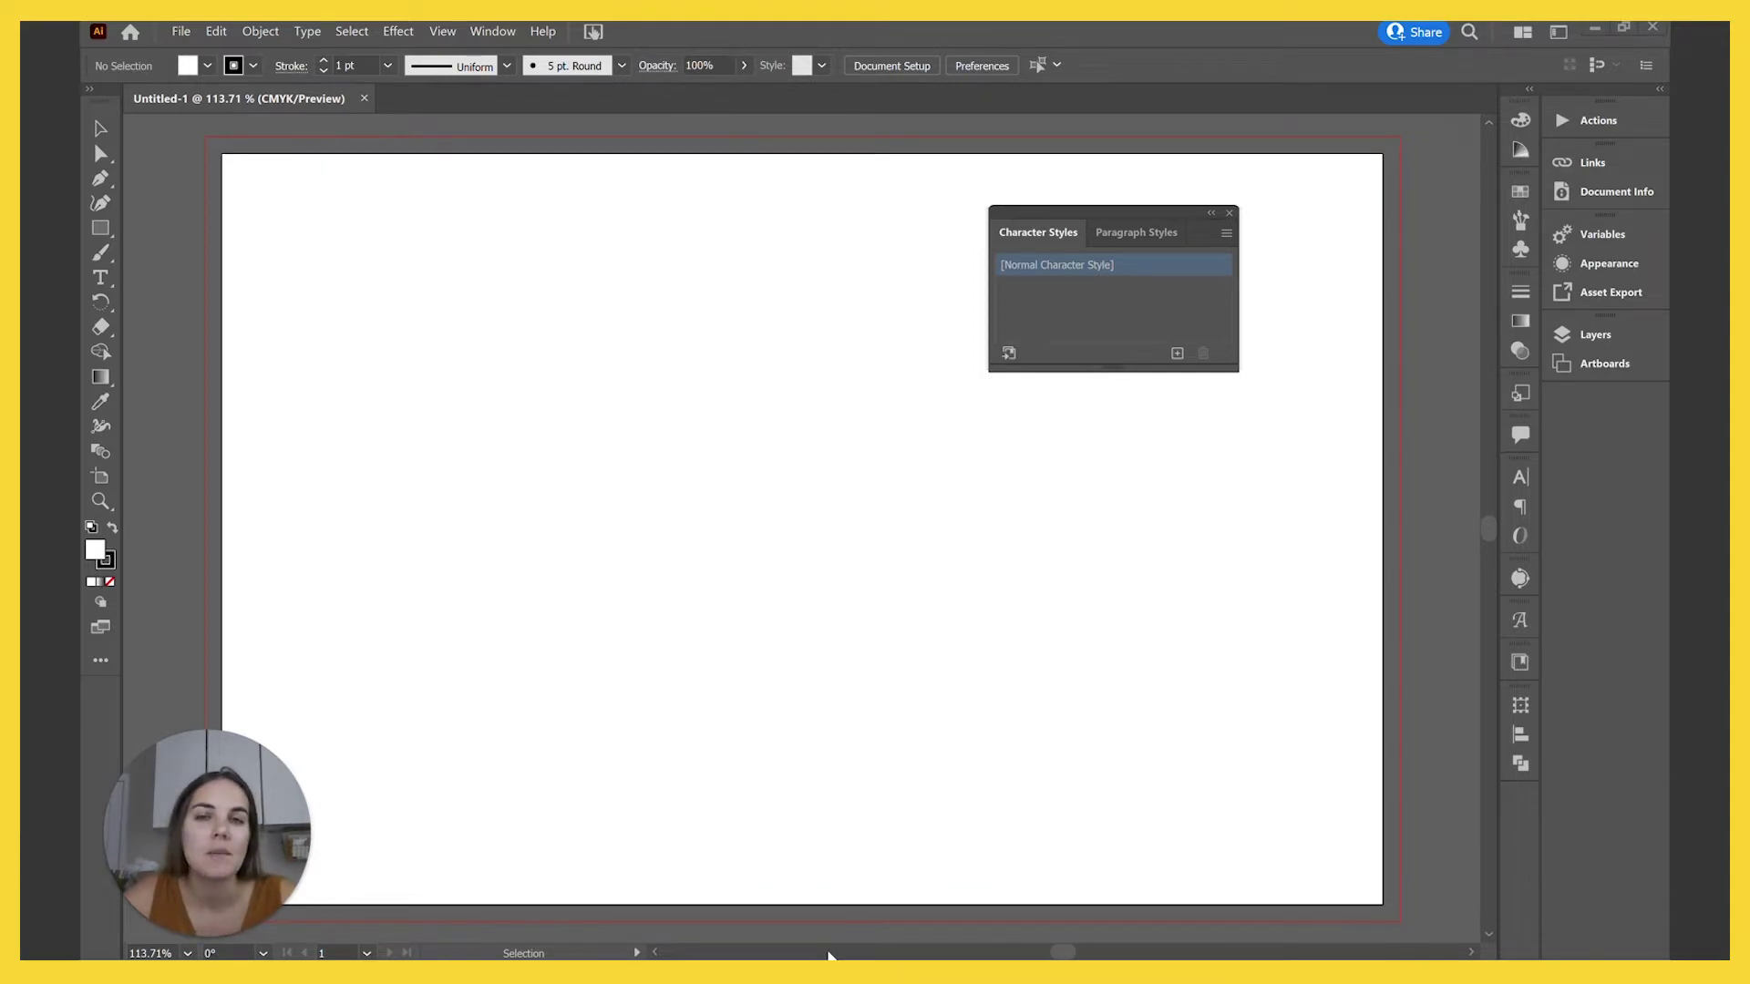
Create an area-type frame filled with Lorem ipsum placeholder text, then deselect it
{"action": "left_click", "coordinate": [91, 276]}
{"action": "left_click_drag", "start_coordinate": [251, 188], "coordinate": [1030, 713]}
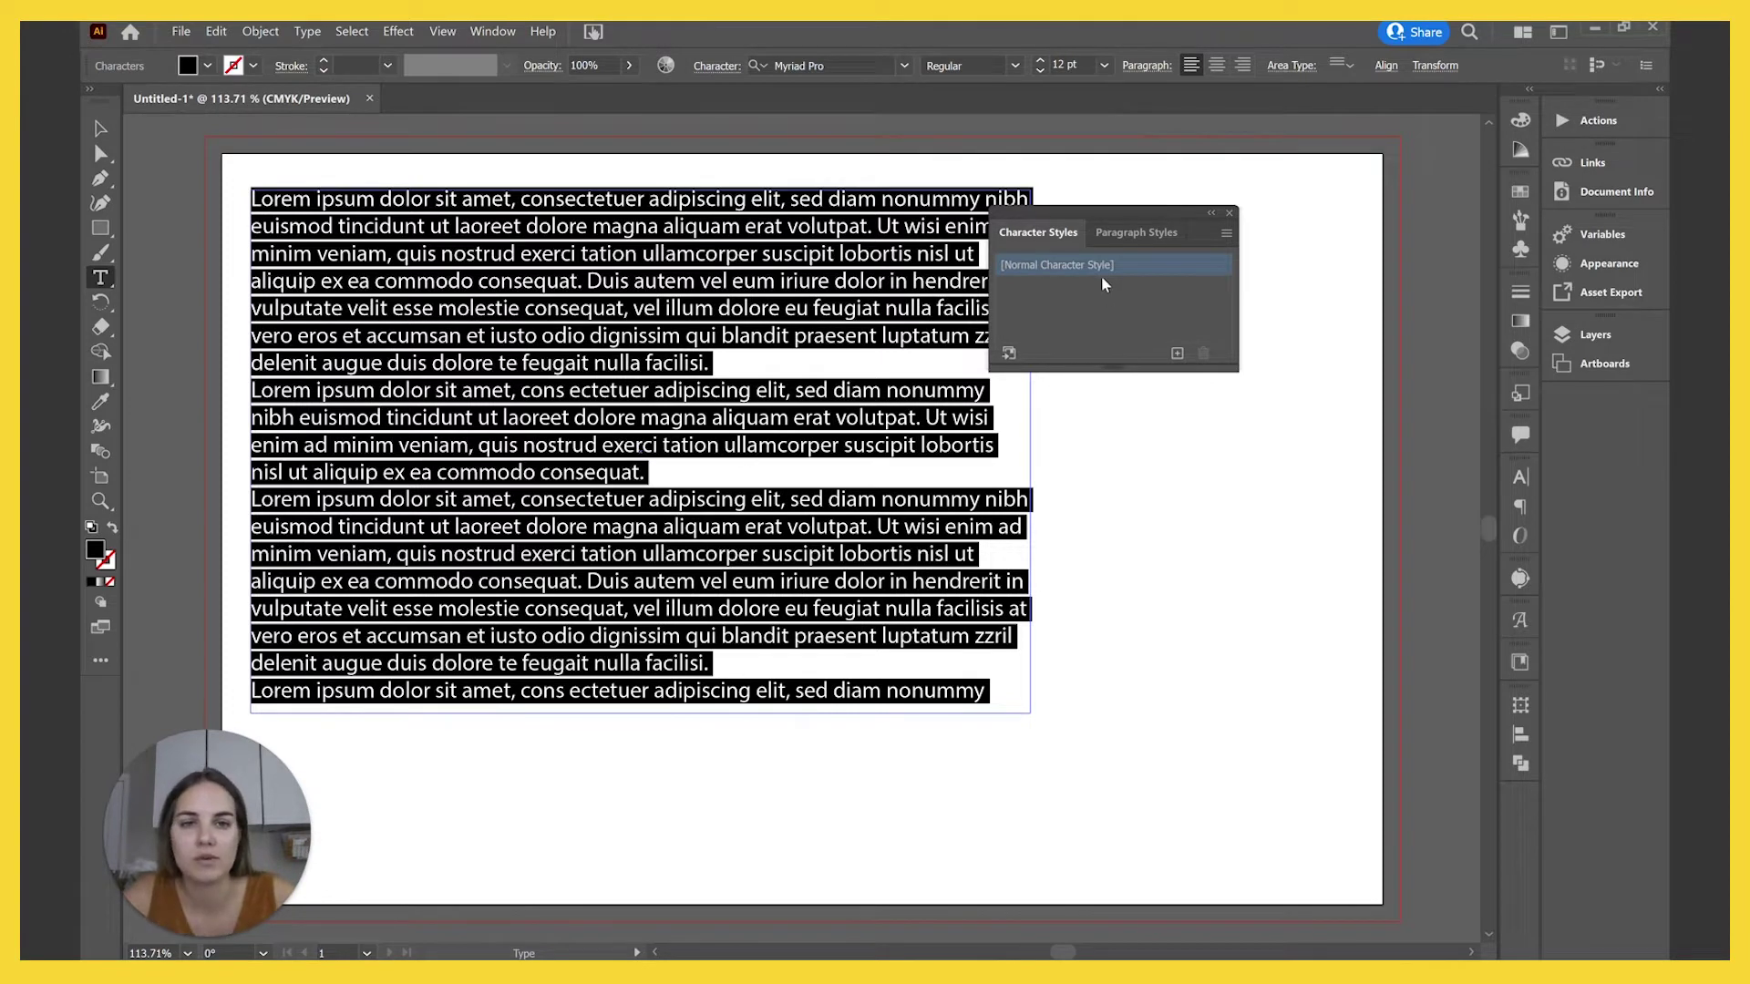
{"action": "left_click", "coordinate": [861, 572]}
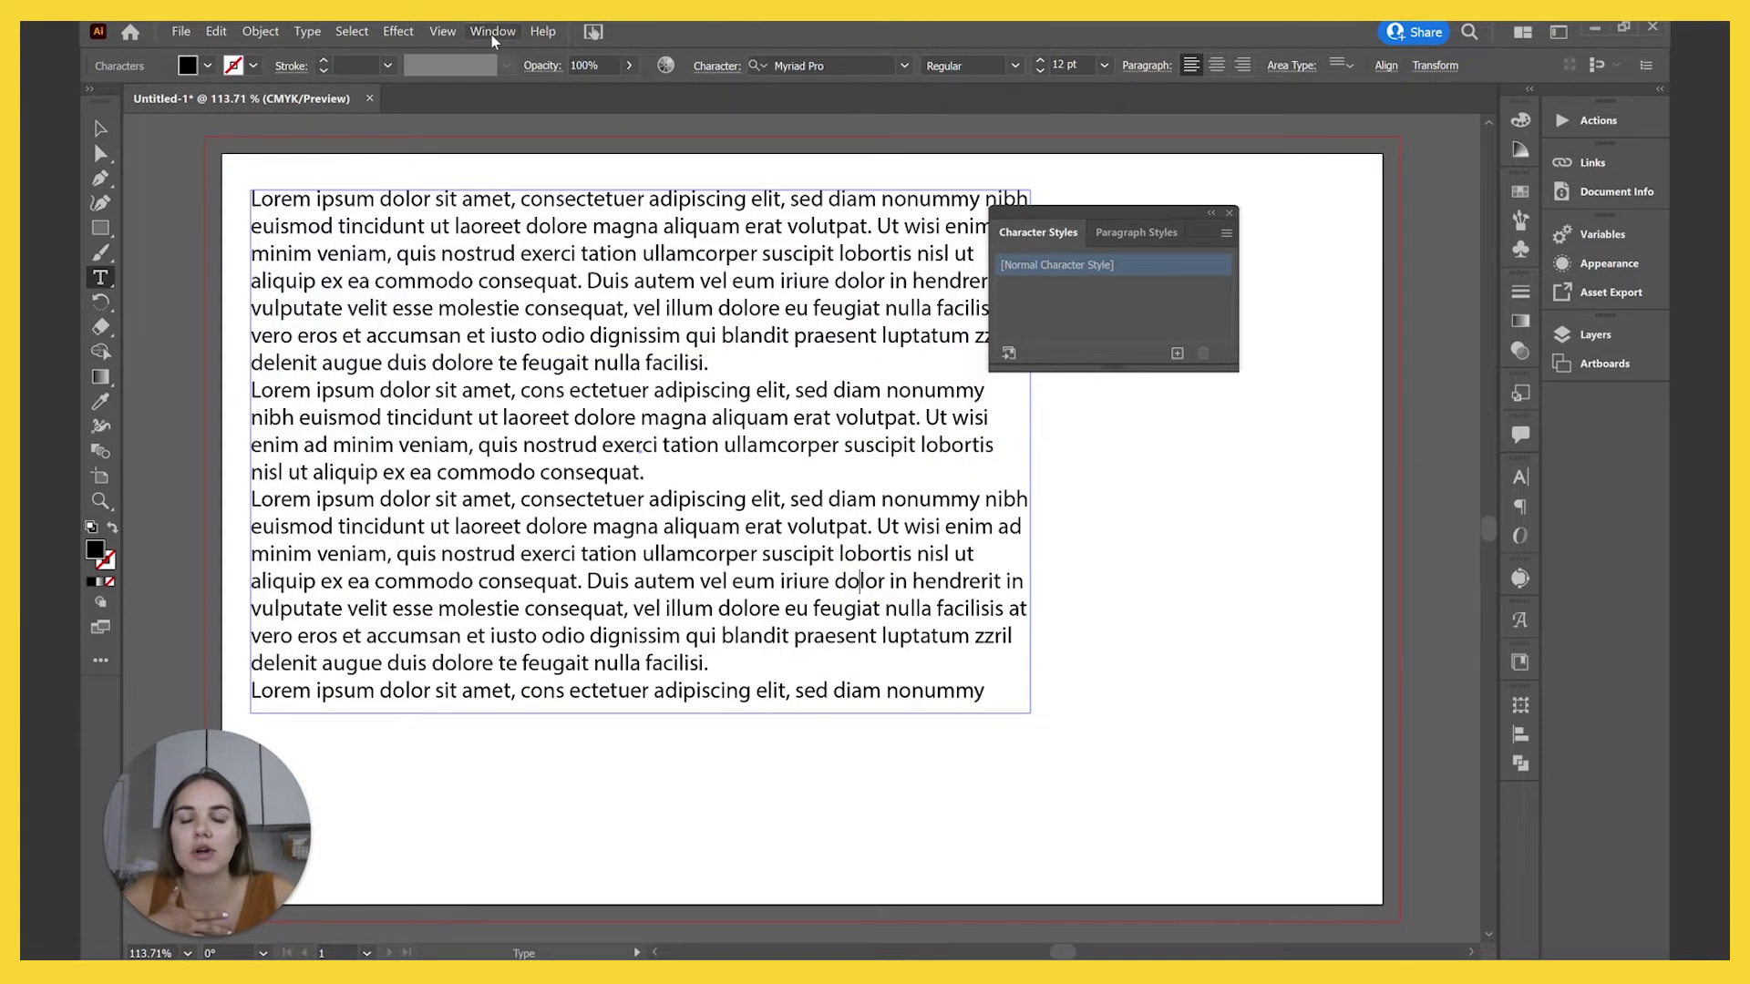
Show the Character Styles panel and select Normal Character Style
{"action": "left_click", "coordinate": [491, 33]}
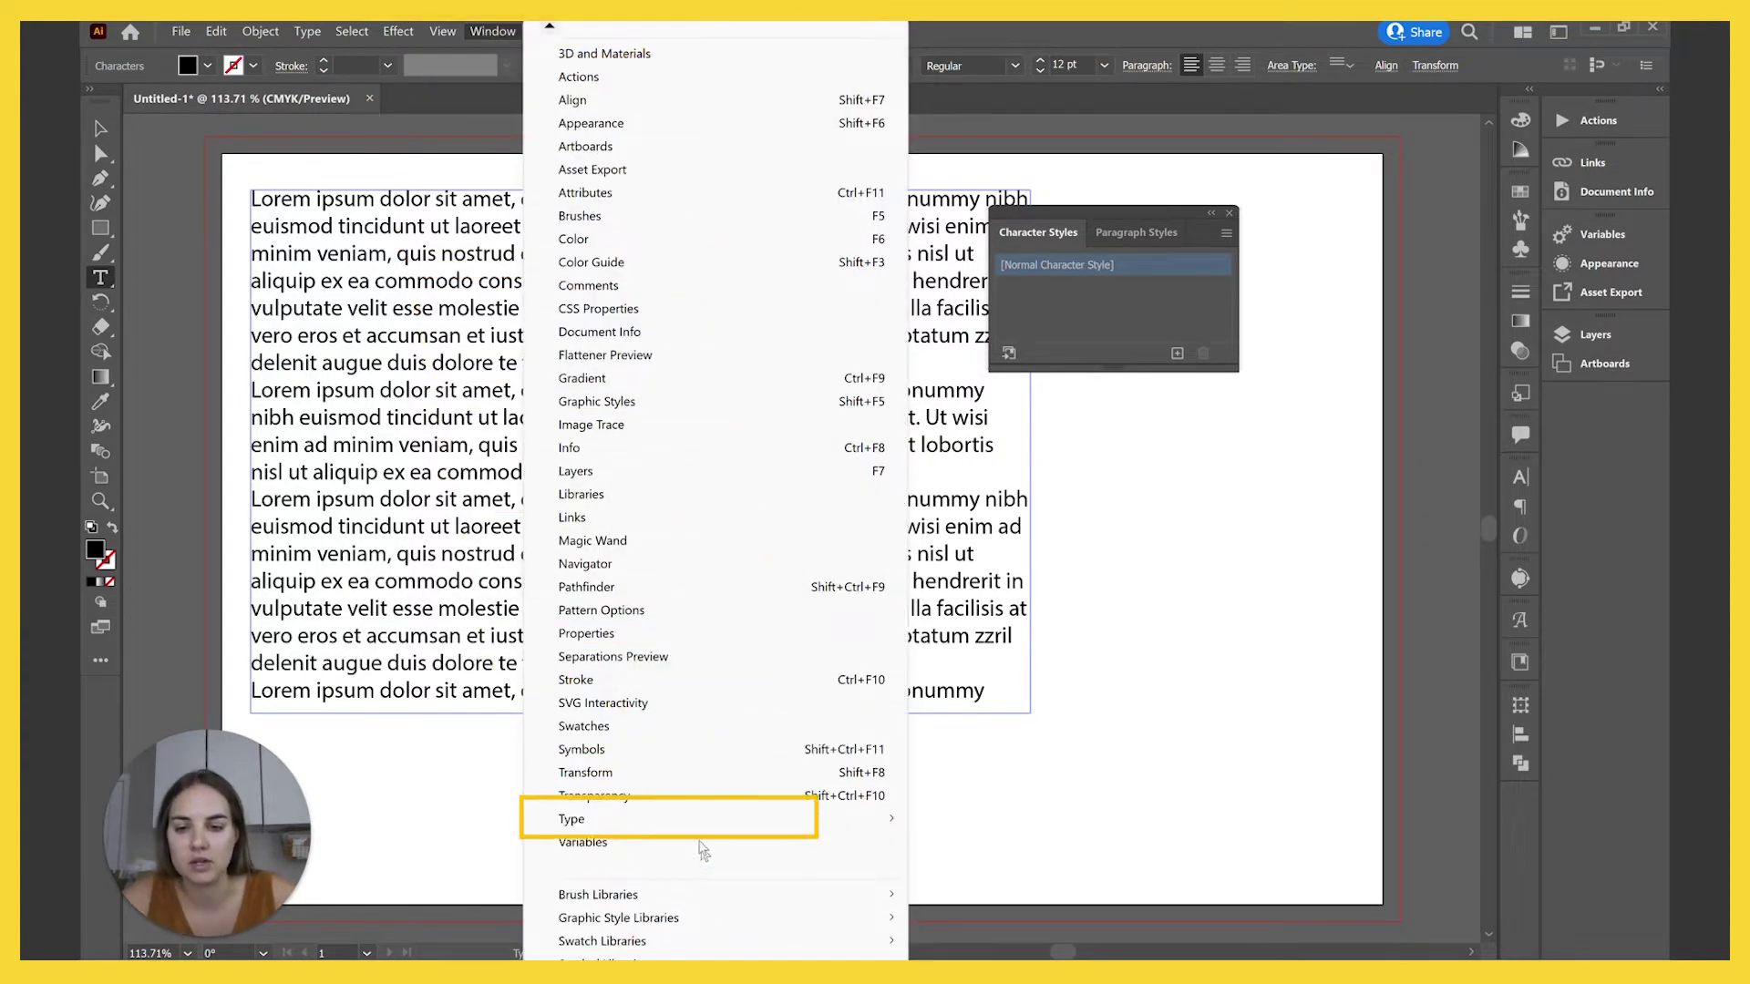
{"action": "mouse_move", "coordinate": [702, 819]}
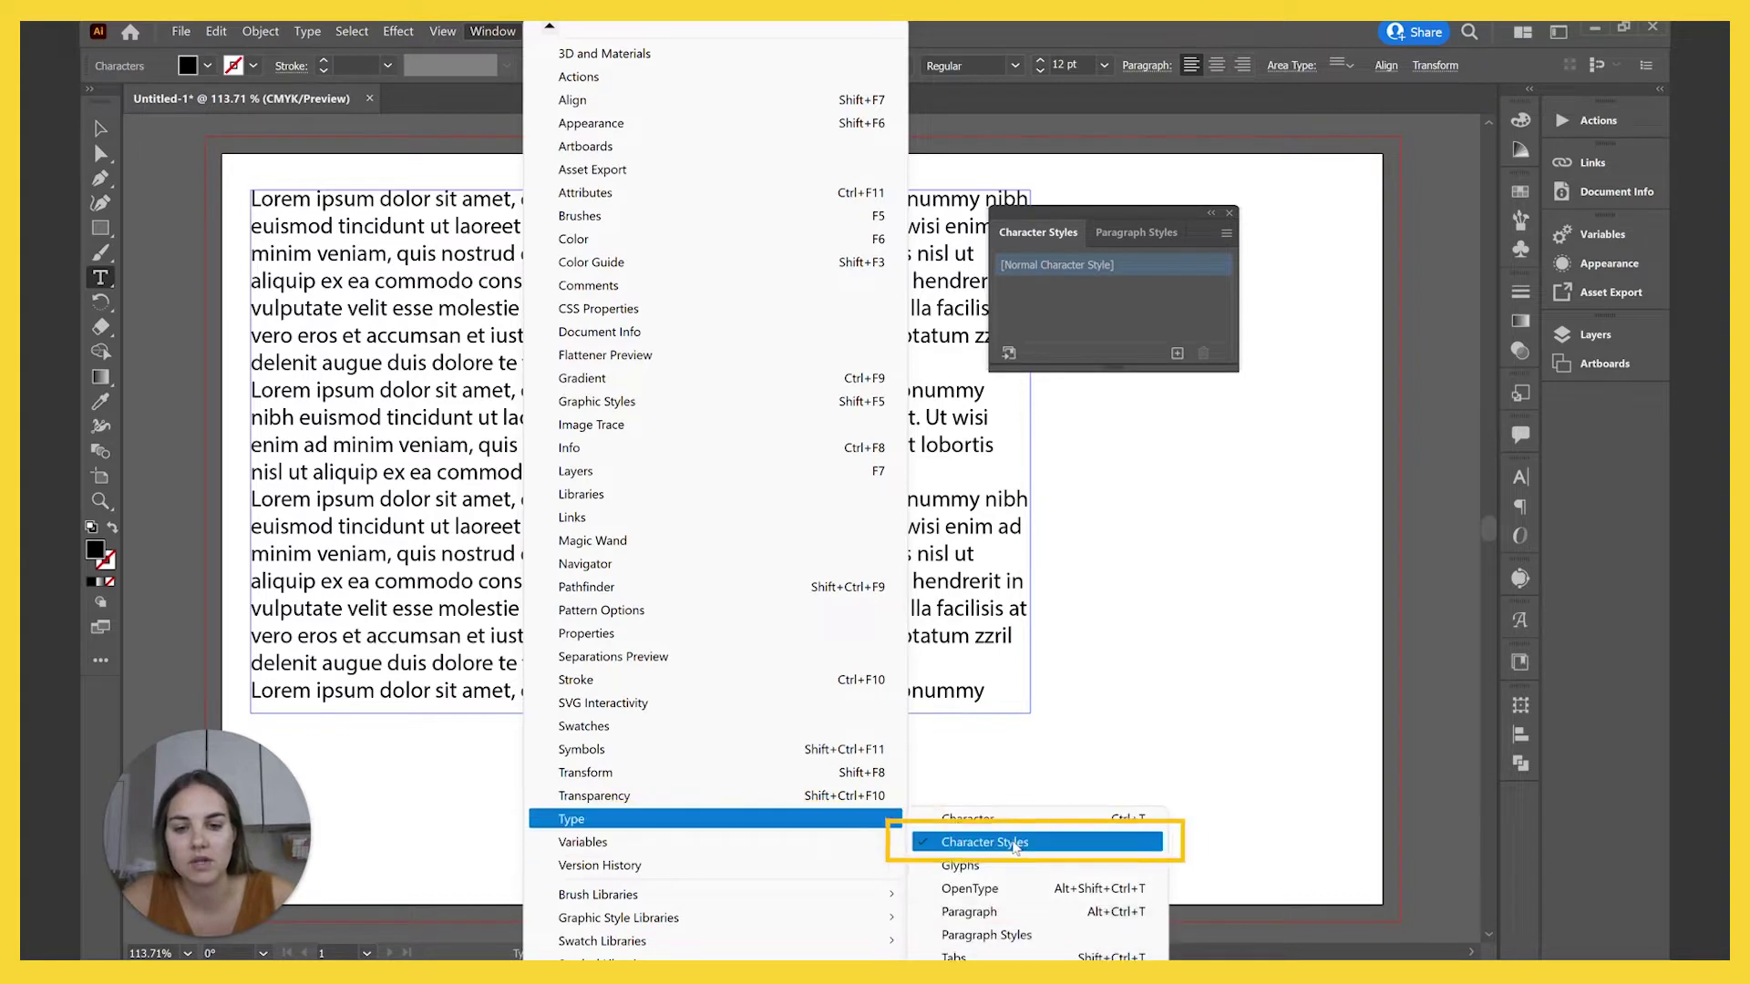
{"action": "left_click", "coordinate": [1068, 320]}
{"action": "left_click", "coordinate": [1064, 265]}
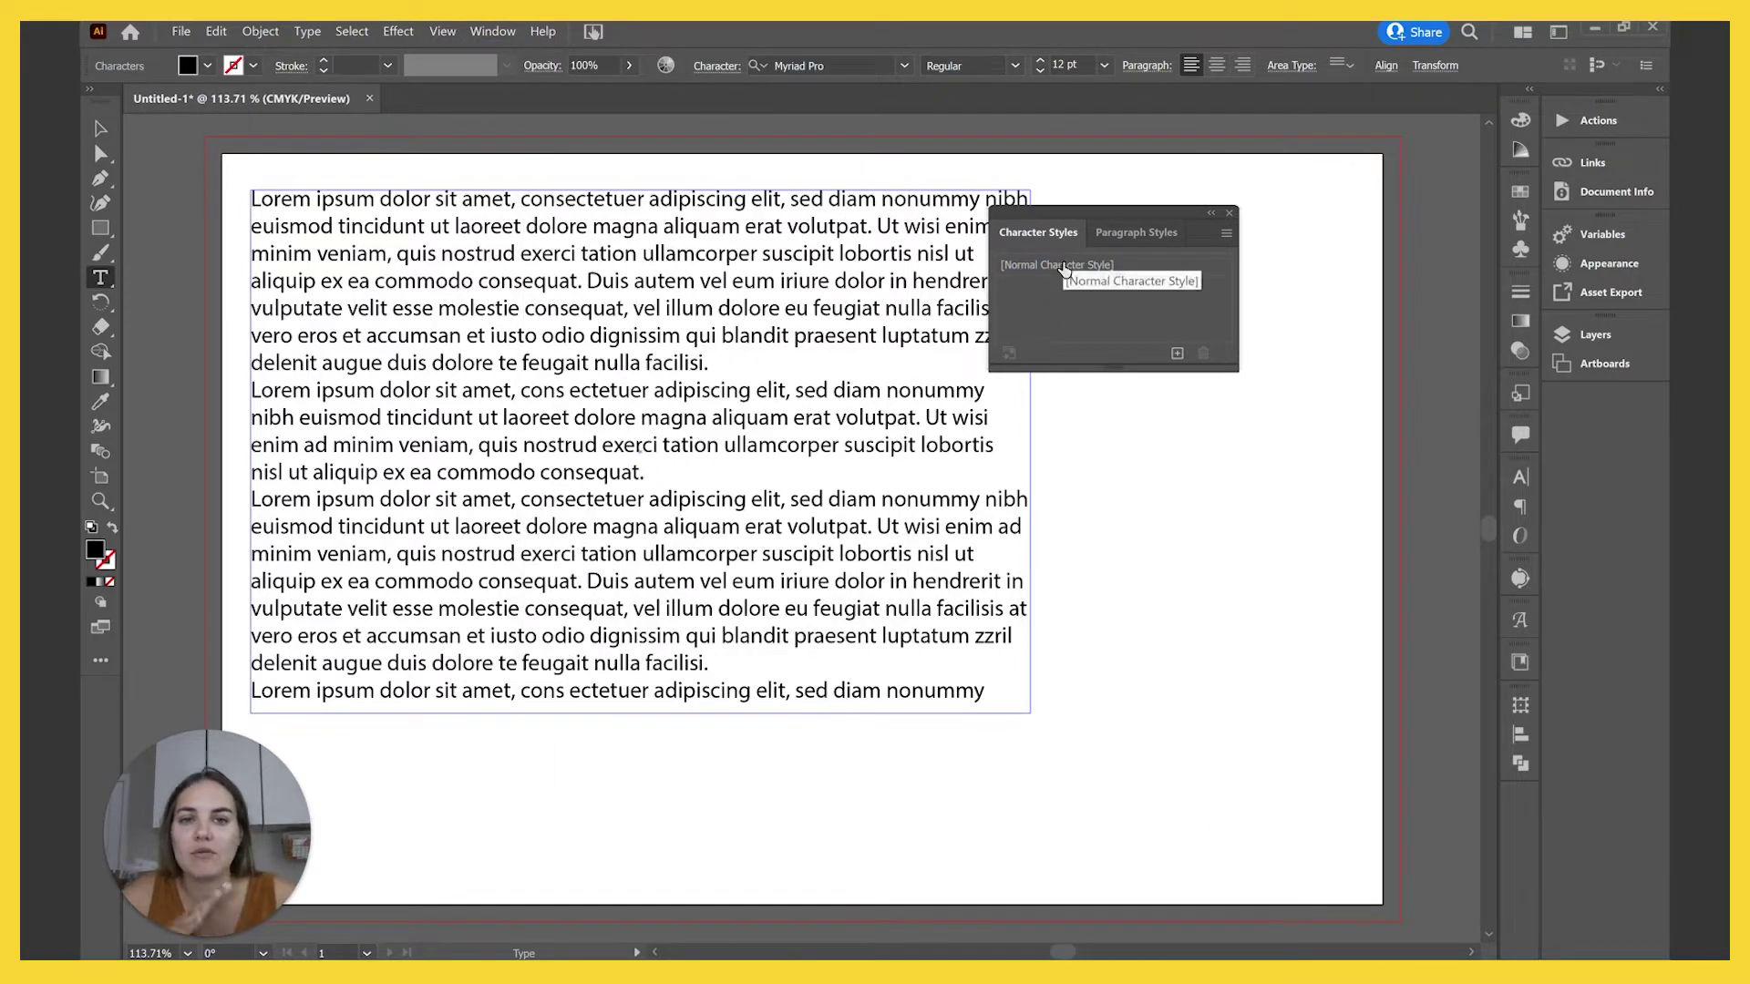
Open Normal Character Style options and select the Myriad Pro font name under Basic Character Formats
{"action": "double_click", "coordinate": [1064, 265]}
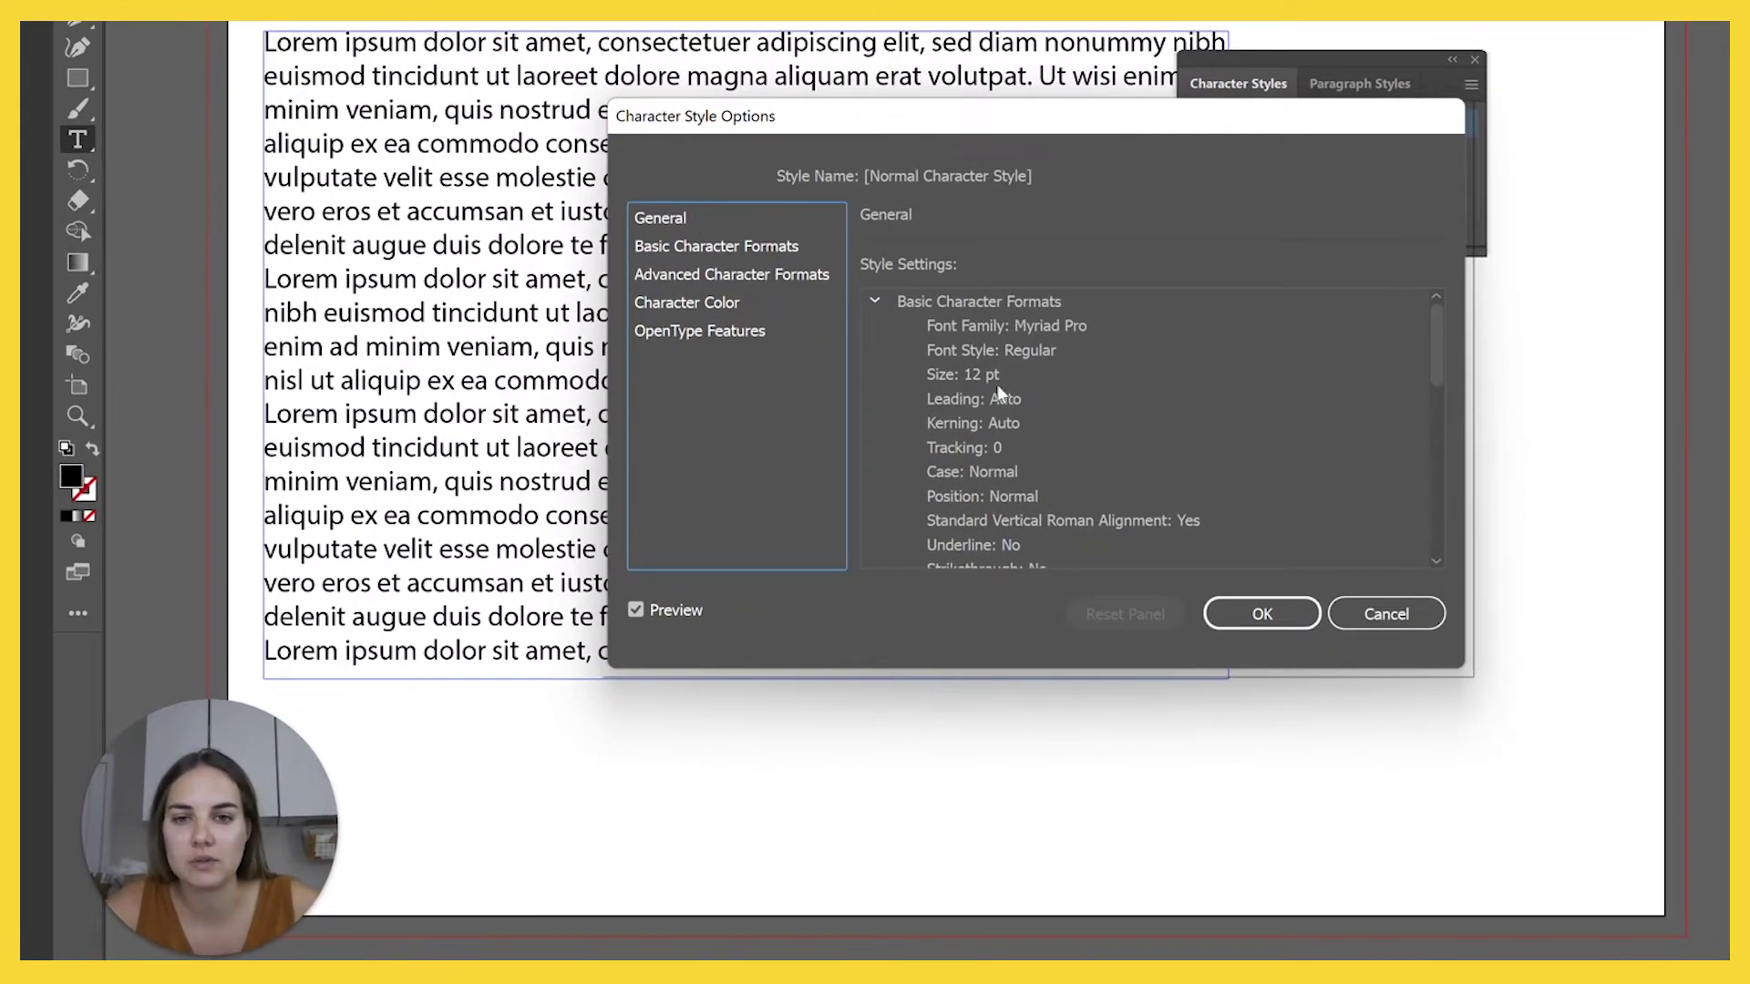
{"action": "left_click", "coordinate": [994, 335]}
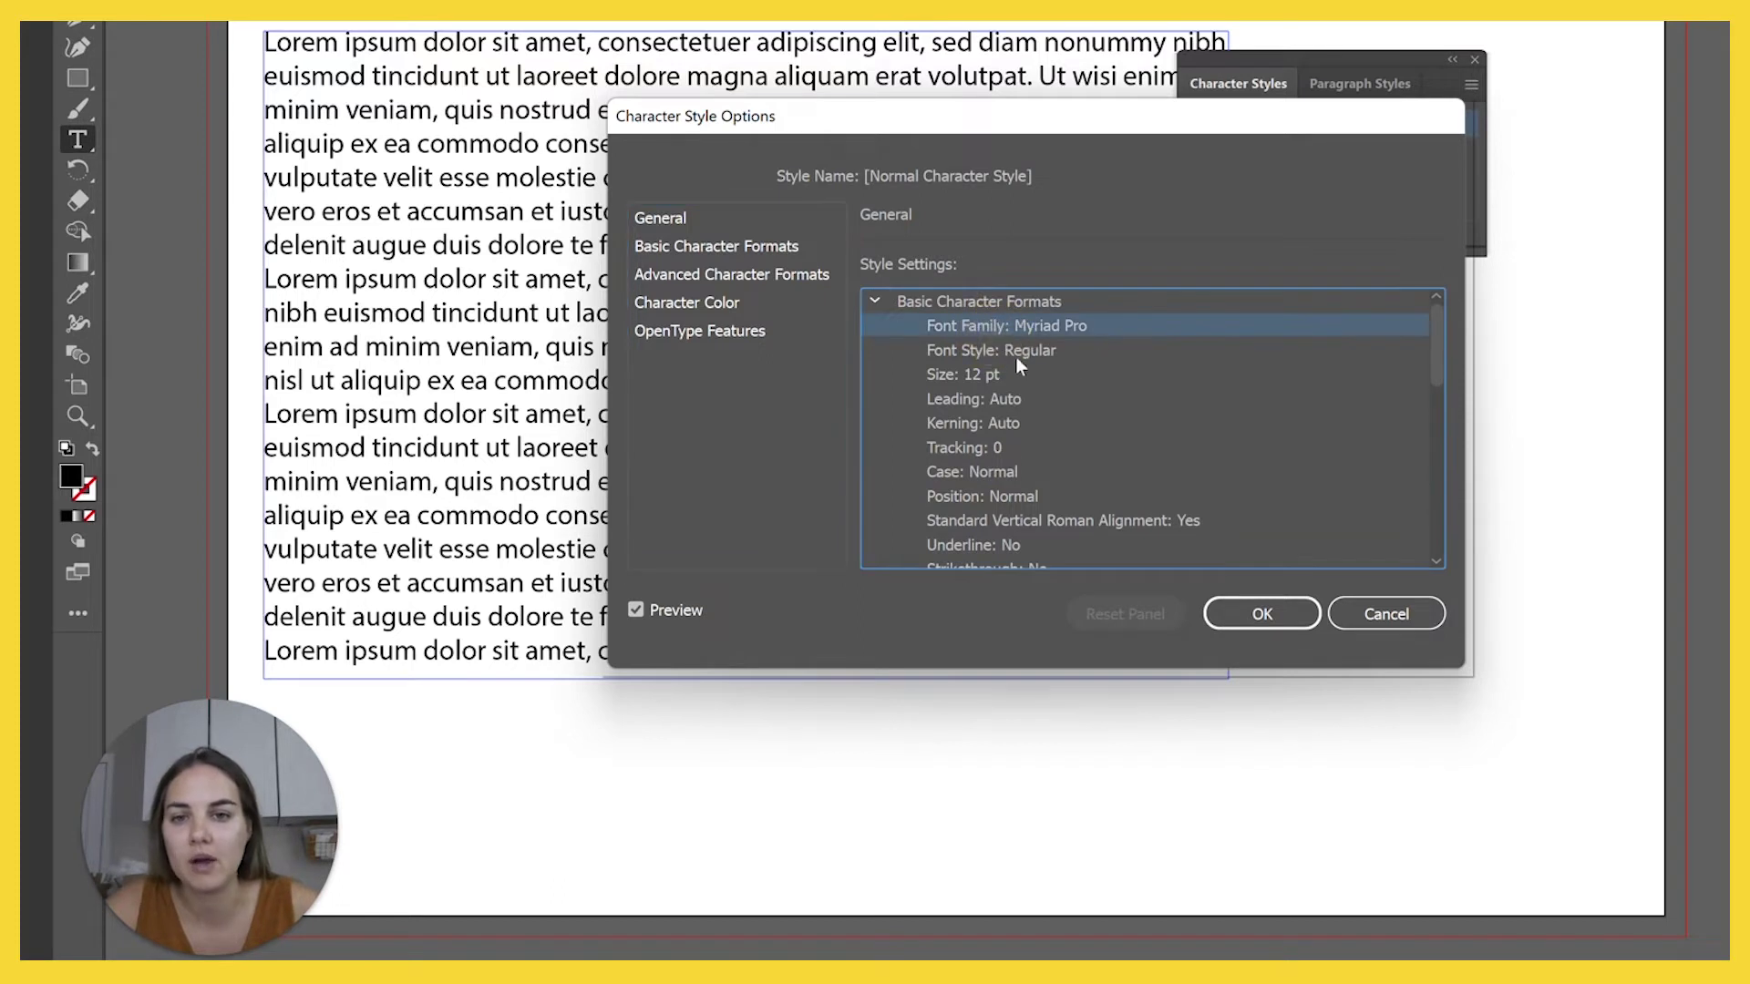
{"action": "left_click", "coordinate": [1015, 355]}
{"action": "scroll", "coordinate": [1127, 414], "scroll_direction": "down", "scroll_amount": 10}
{"action": "scroll", "coordinate": [1129, 417], "scroll_direction": "up", "scroll_amount": 10}
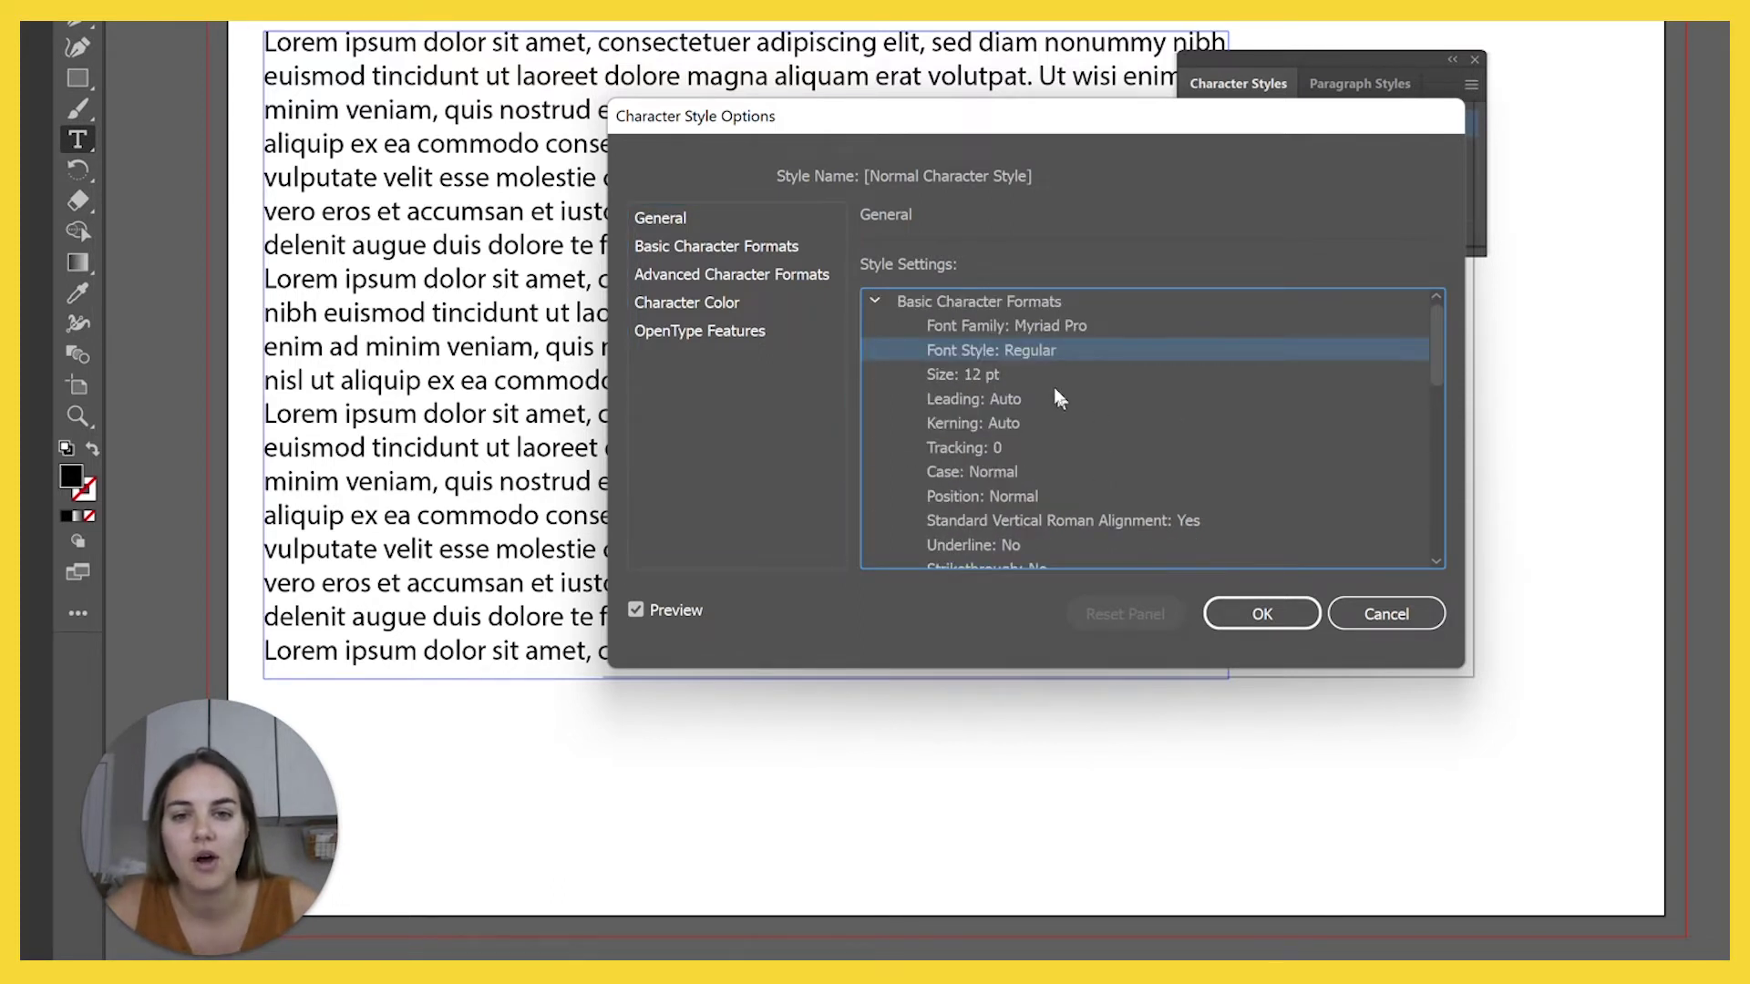
{"action": "left_click", "coordinate": [1026, 324]}
{"action": "left_click", "coordinate": [711, 250]}
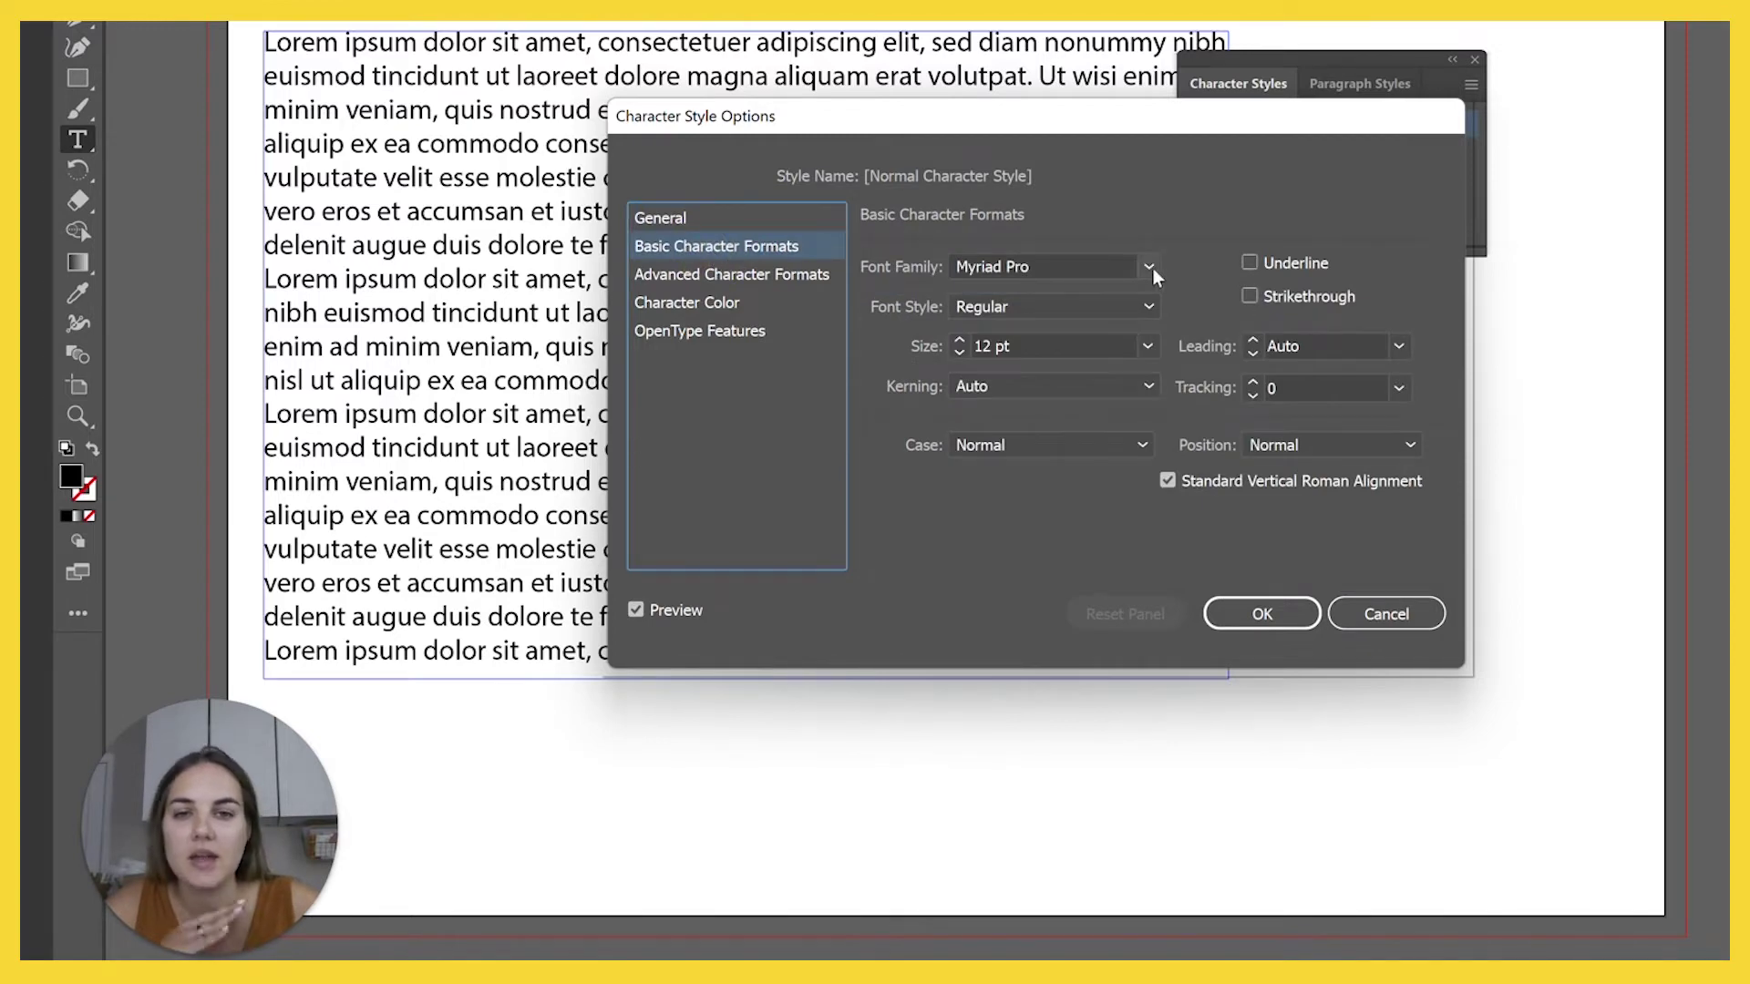
{"action": "left_click", "coordinate": [1106, 265]}
Set the style's font family to Bell MT and reopen its basic character formats
{"action": "type", "text": "Bell MT"}
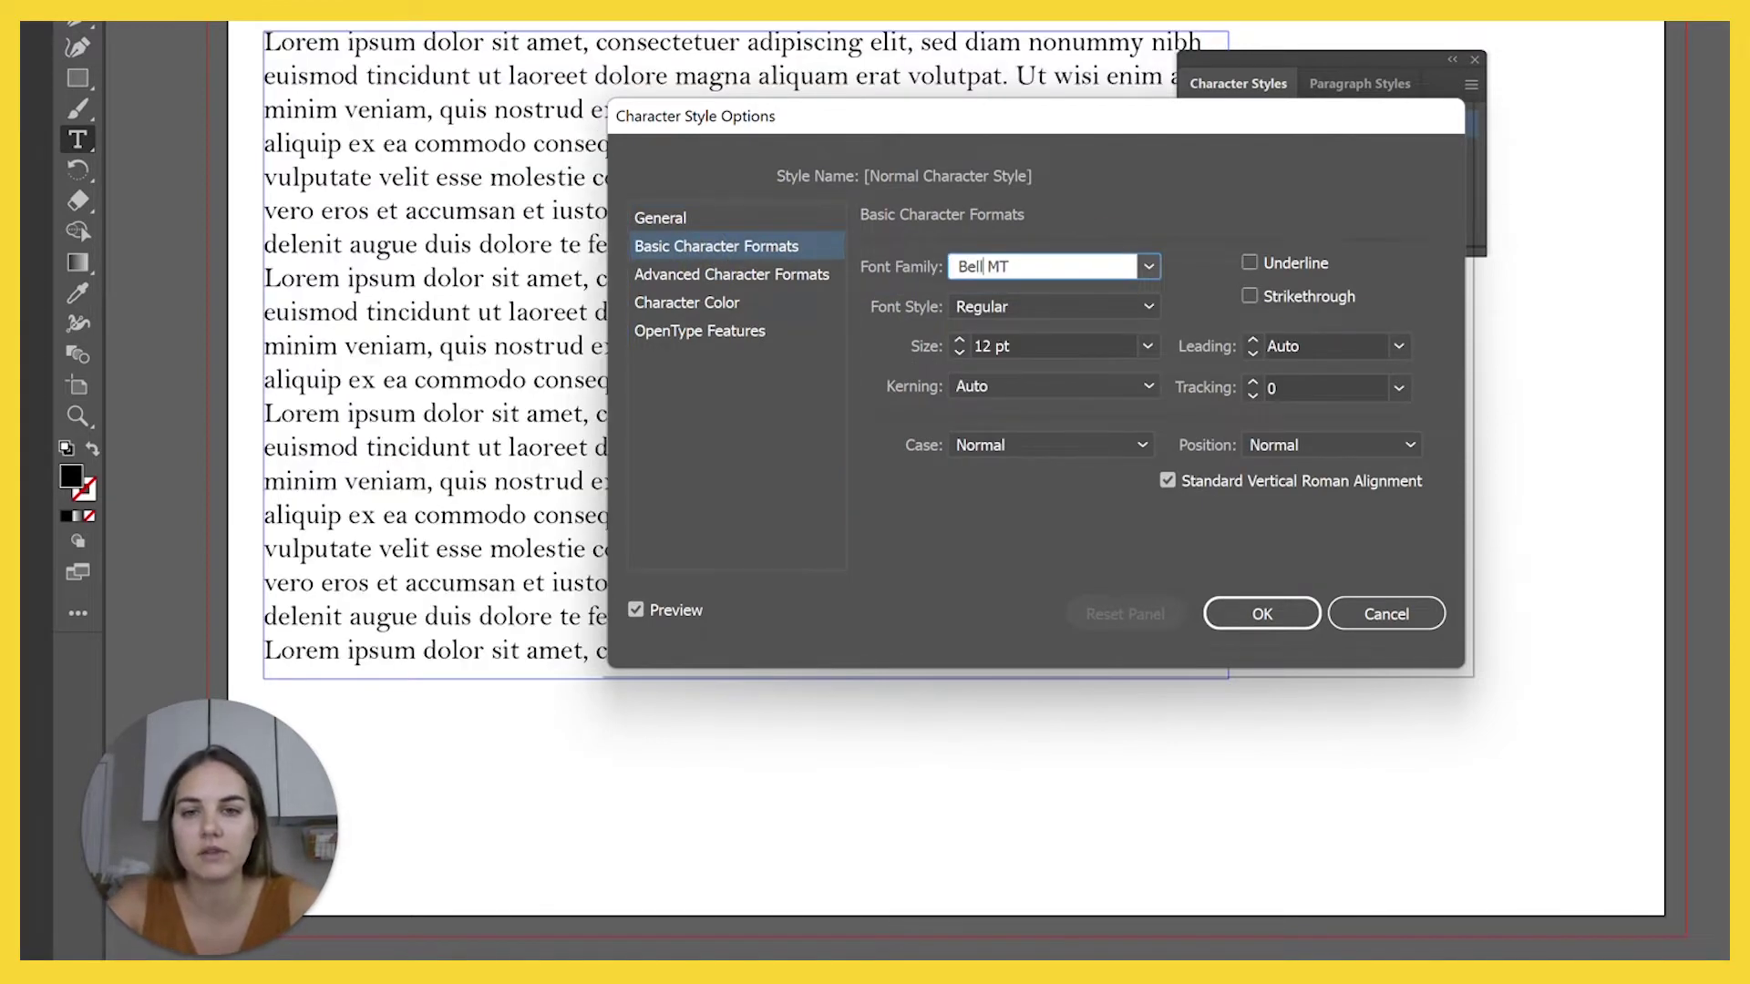
{"action": "key", "text": "Return"}
{"action": "double_click", "coordinate": [1226, 128]}
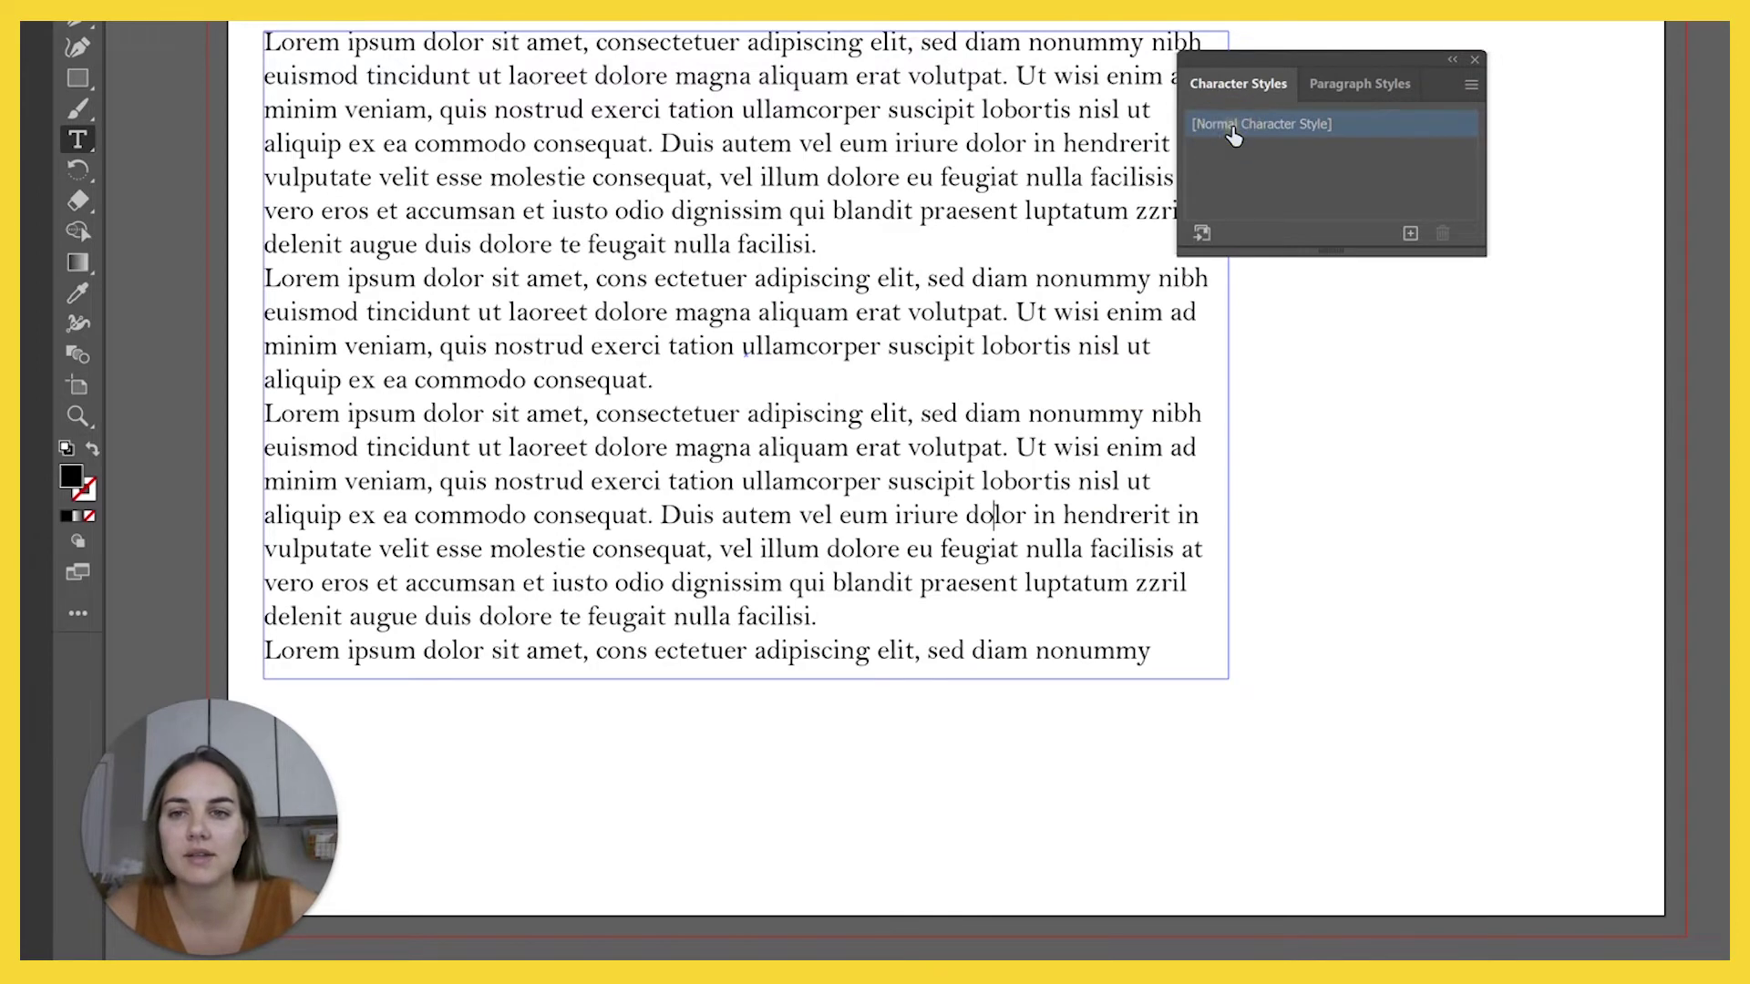
{"action": "left_click", "coordinate": [757, 243]}
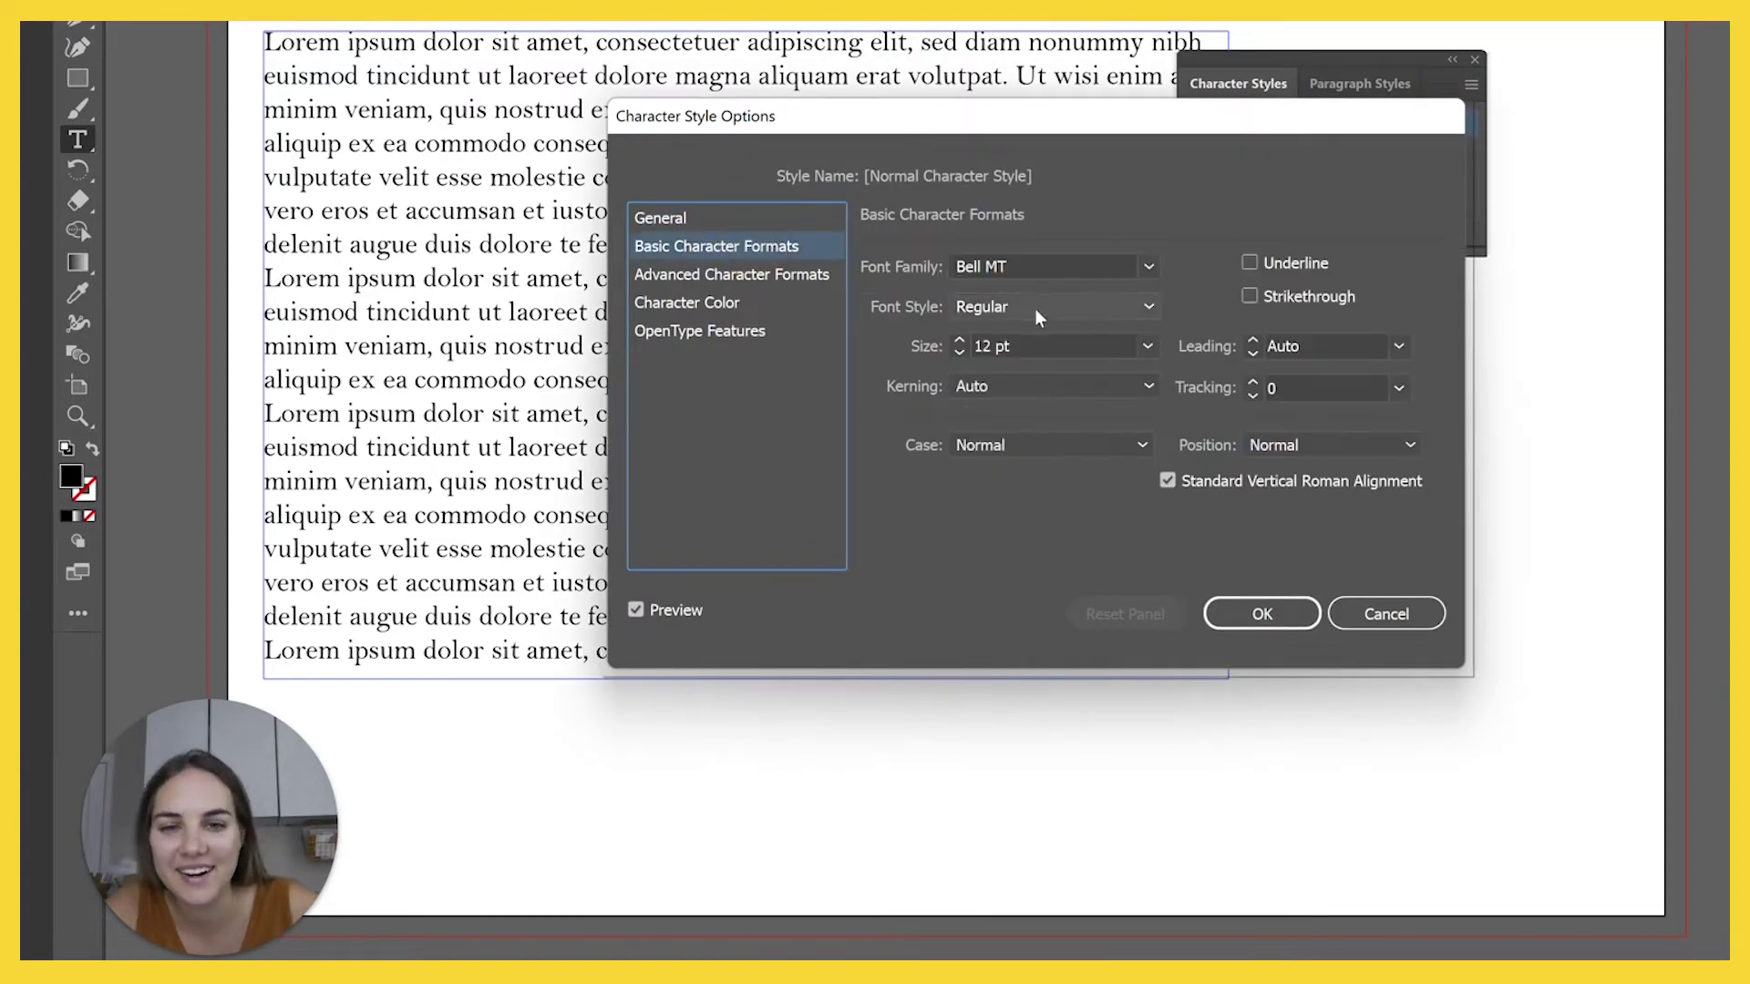
Lower the style's size to 10 pt and set tracking to 50
{"action": "left_click", "coordinate": [957, 351]}
{"action": "left_click", "coordinate": [957, 352]}
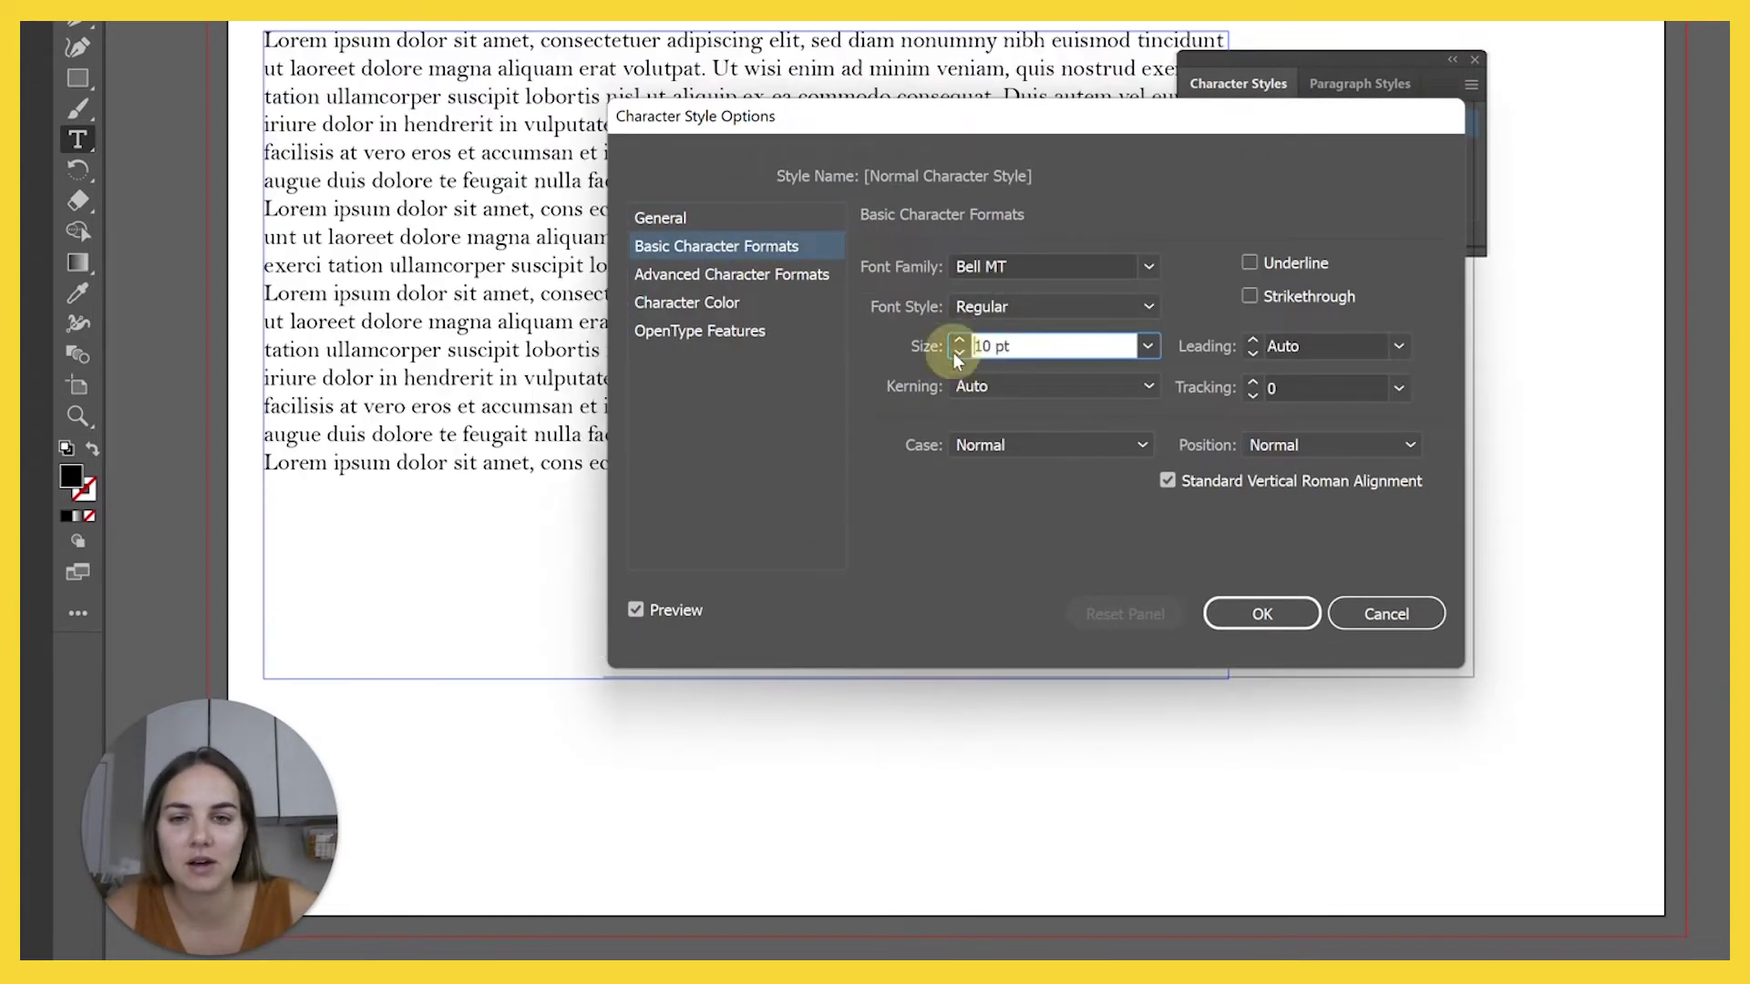
{"action": "left_click", "coordinate": [1398, 389]}
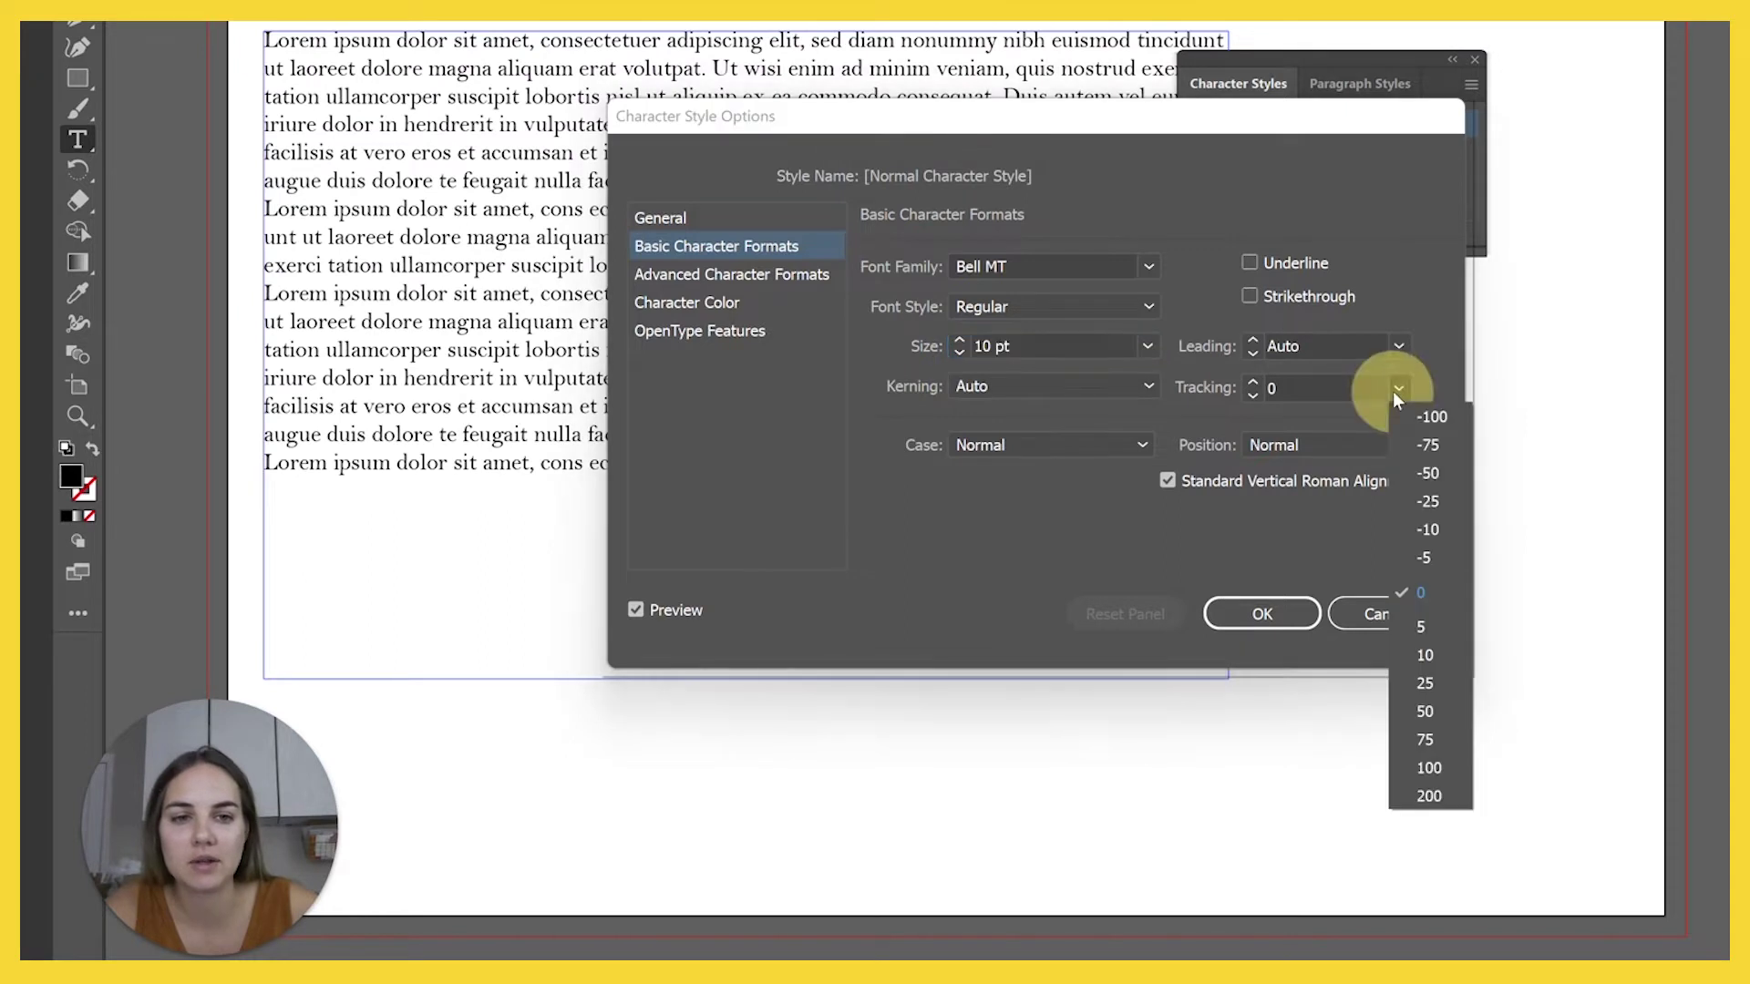
{"action": "left_click", "coordinate": [1429, 698]}
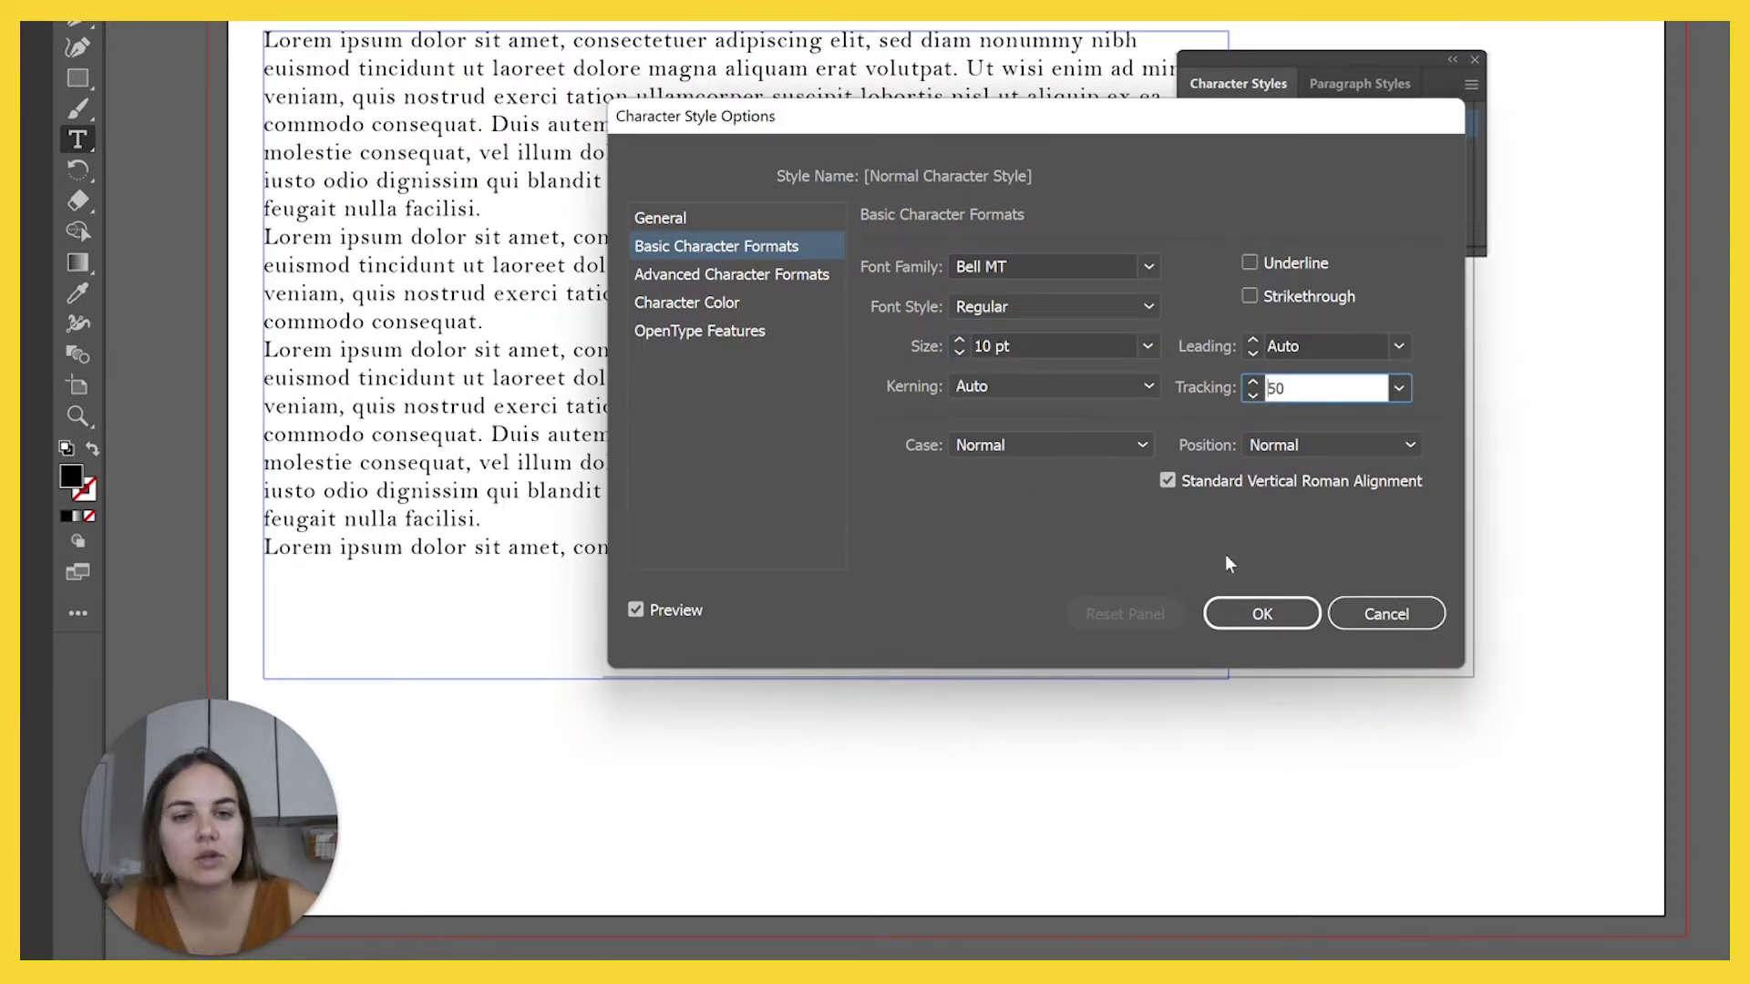
{"action": "left_click", "coordinate": [771, 275]}
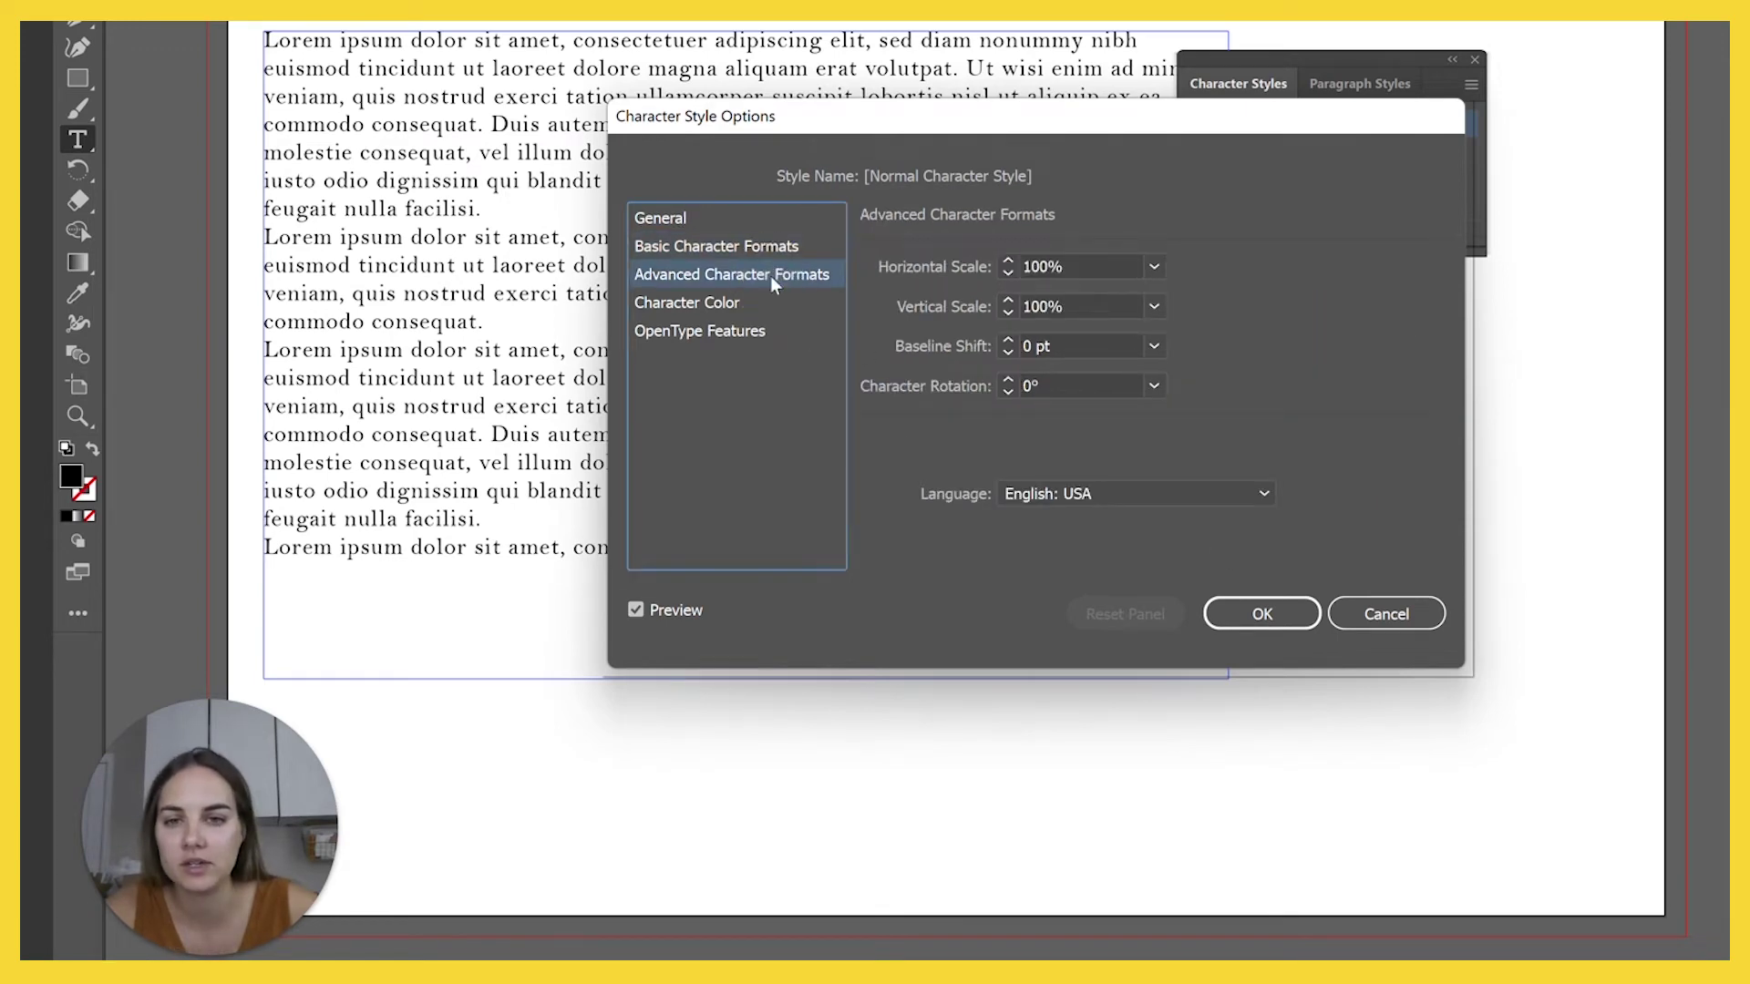
Try red and yellow text colours, then return the style's colour to black Registration
{"action": "left_click", "coordinate": [734, 304]}
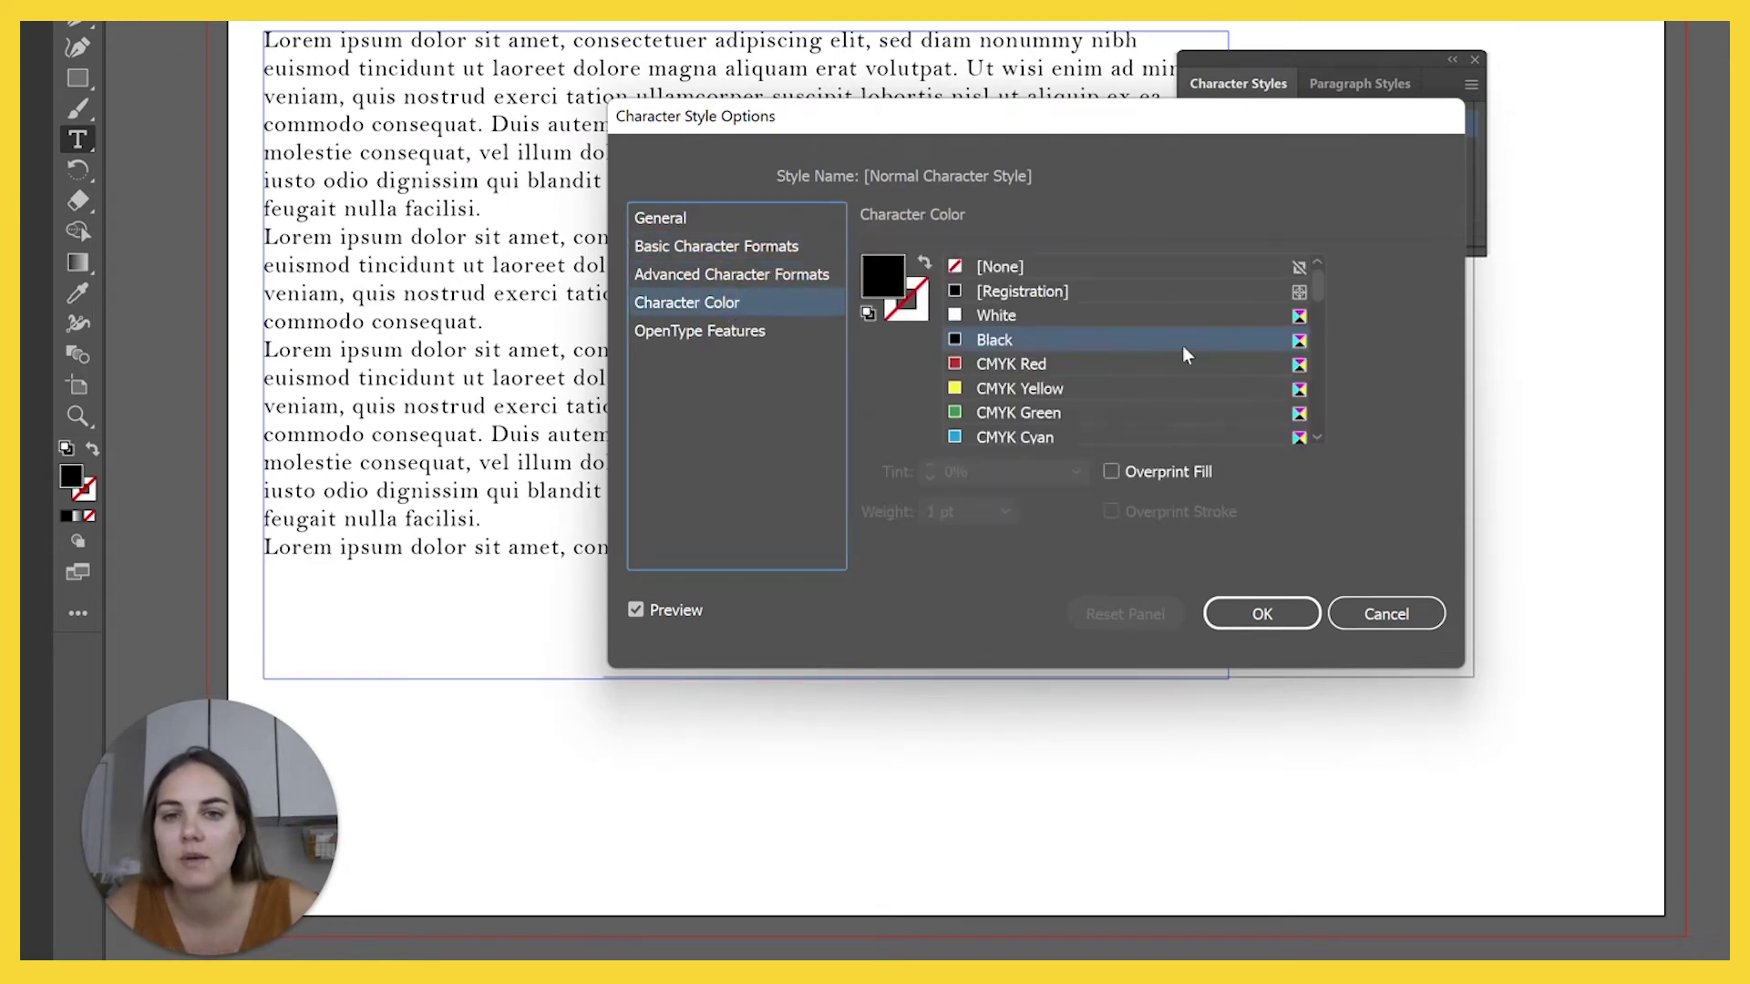
{"action": "left_click", "coordinate": [1053, 364]}
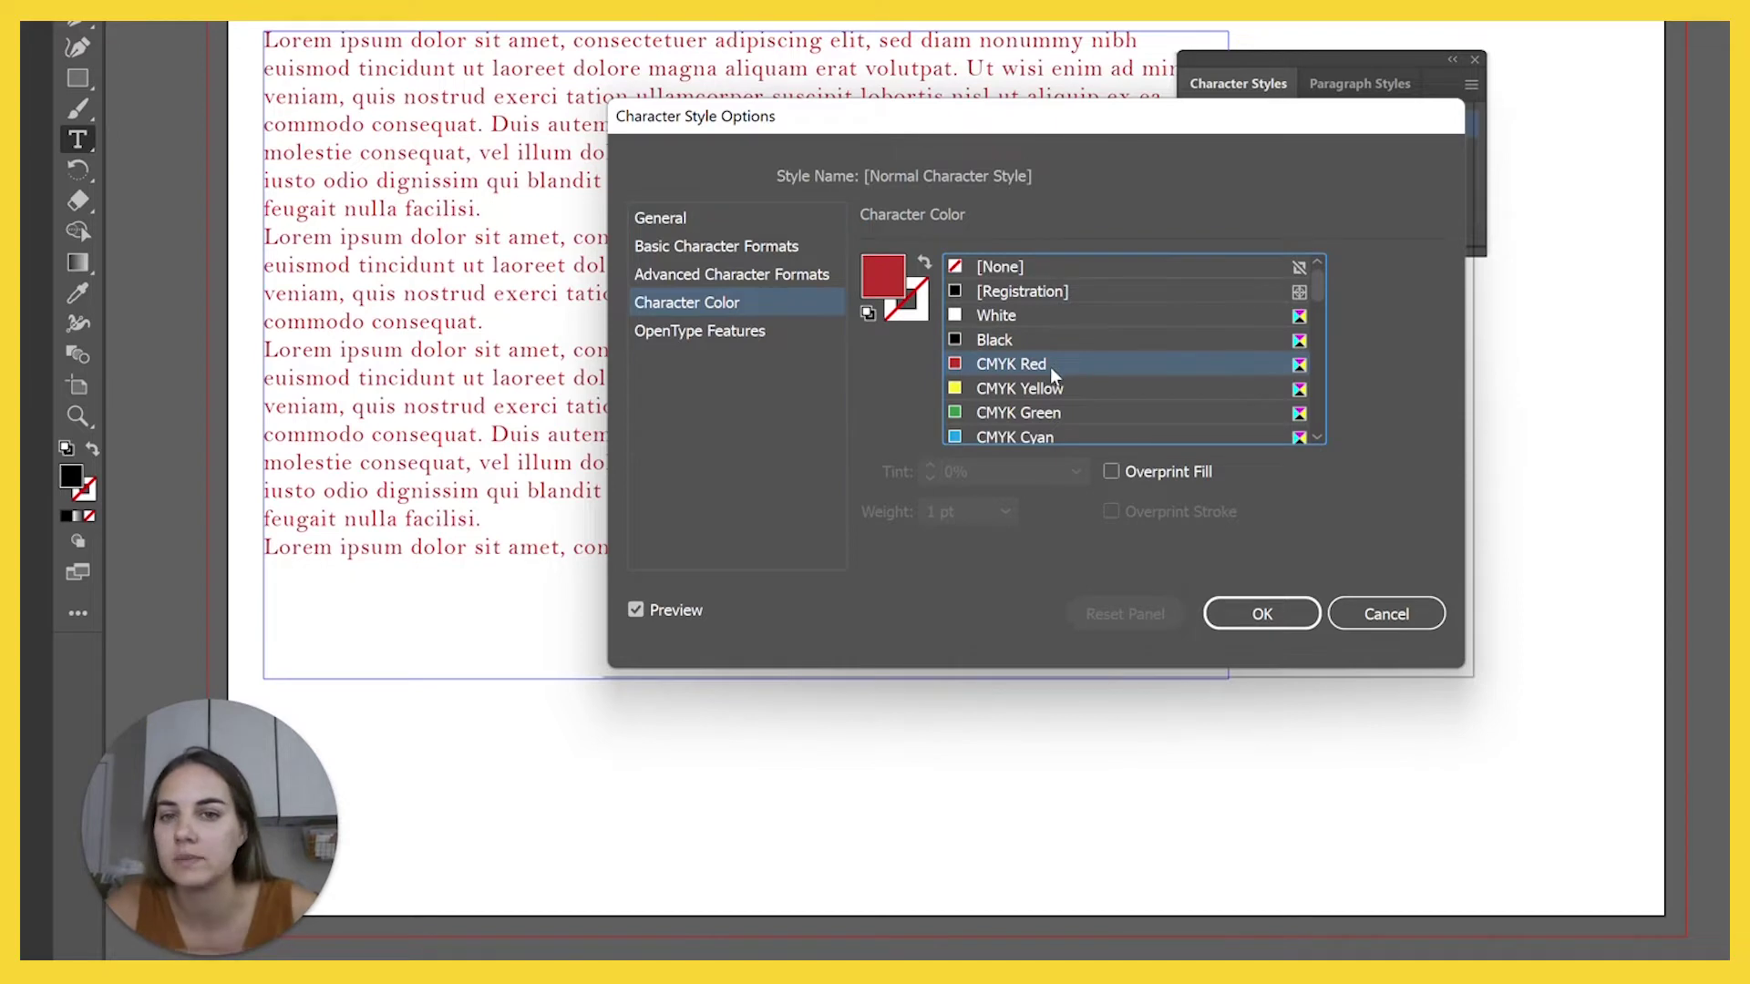
{"action": "left_click", "coordinate": [1045, 390]}
{"action": "key", "text": "Up"}
{"action": "key", "text": "Up"}
{"action": "key", "text": "Up"}
{"action": "key", "text": "Up"}
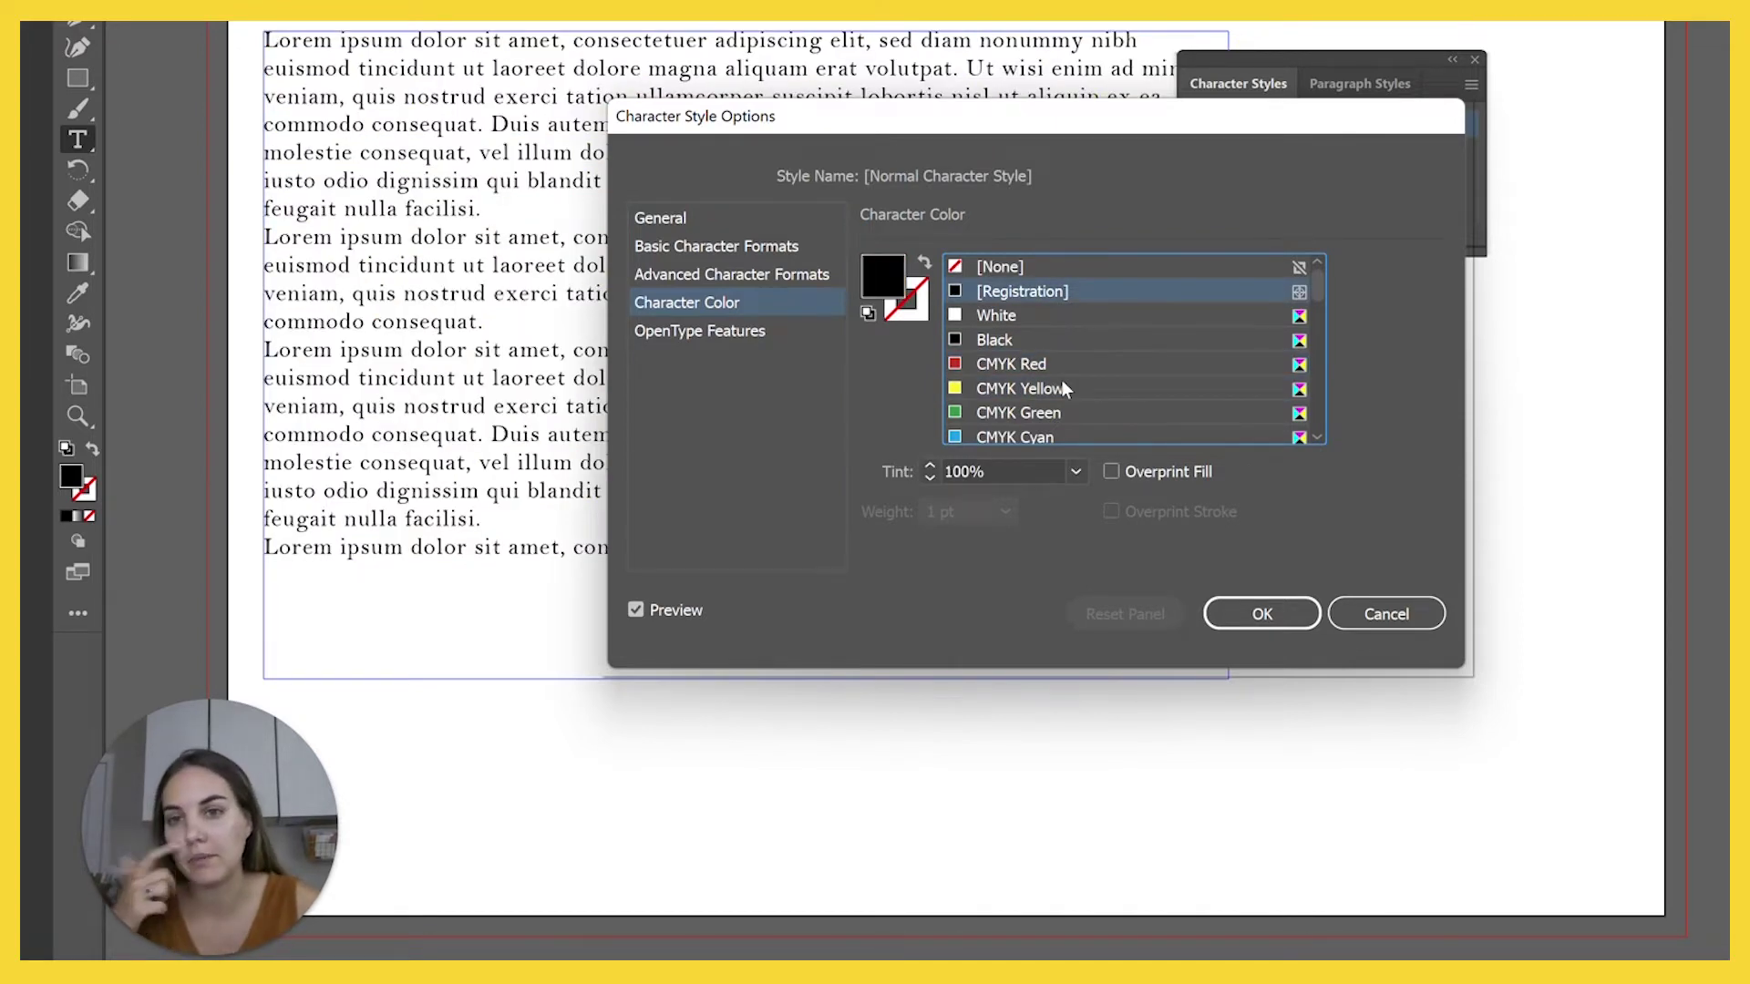
Review the OpenType features and General summary, then save the Normal Character Style with OK
{"action": "left_click", "coordinate": [772, 336]}
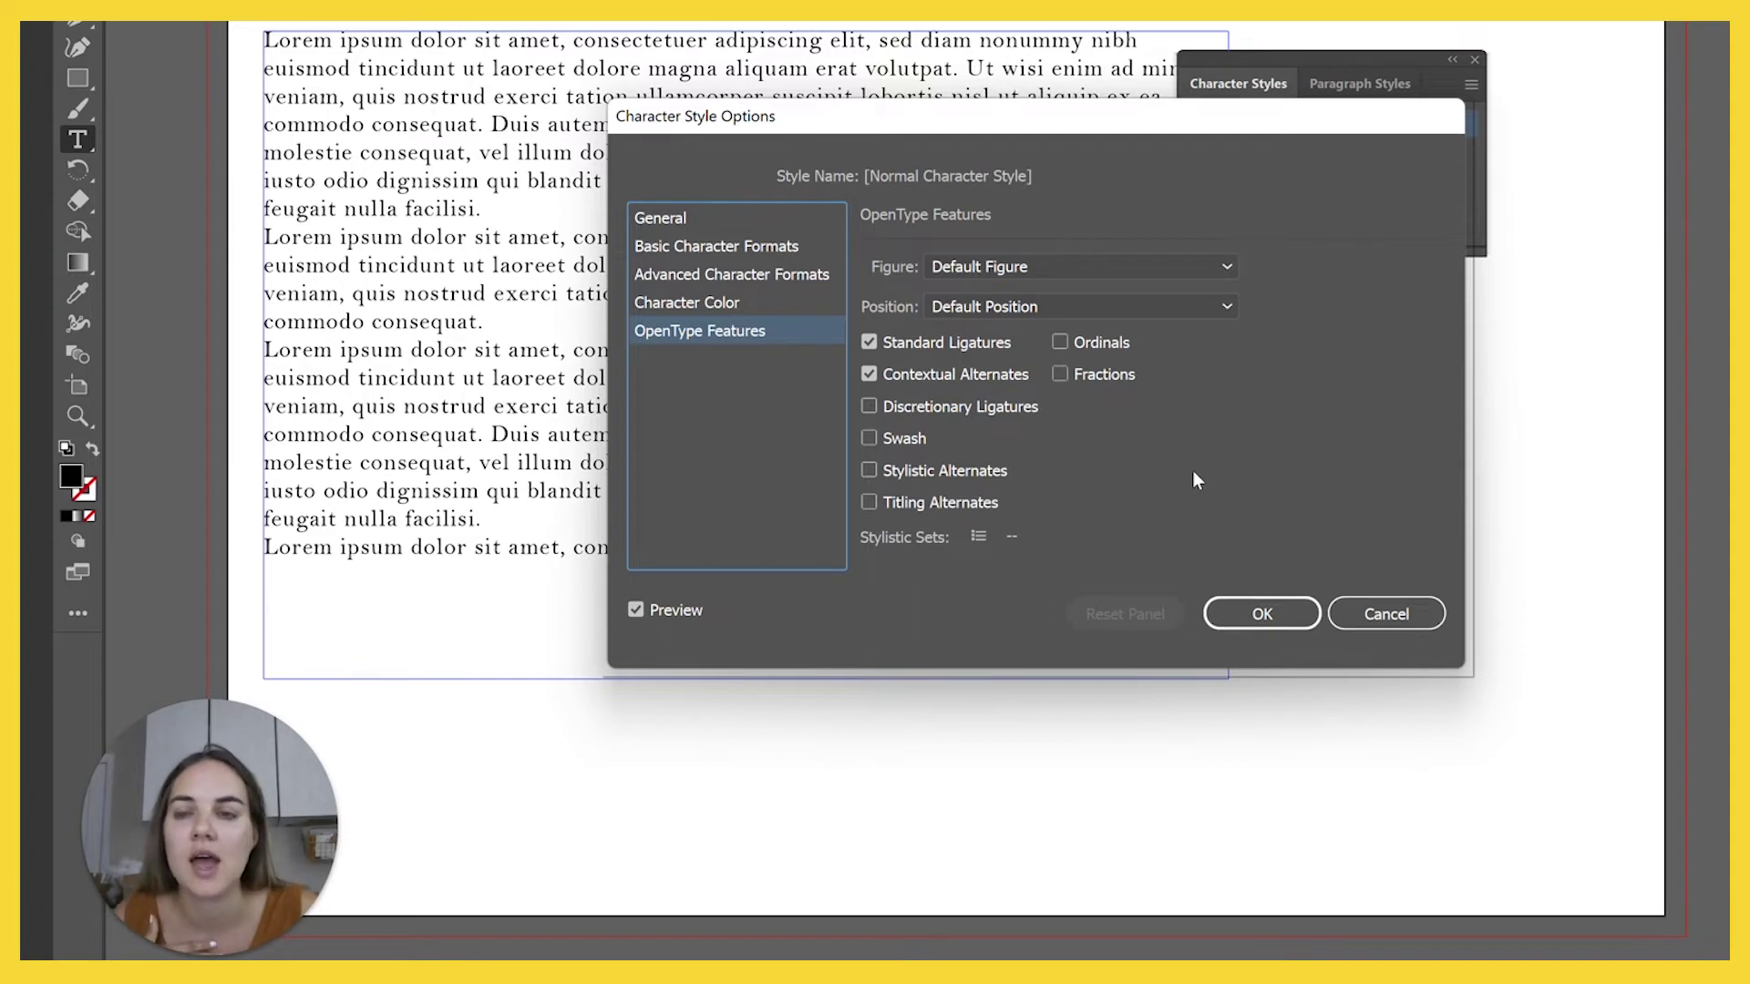
{"action": "left_click", "coordinate": [721, 217]}
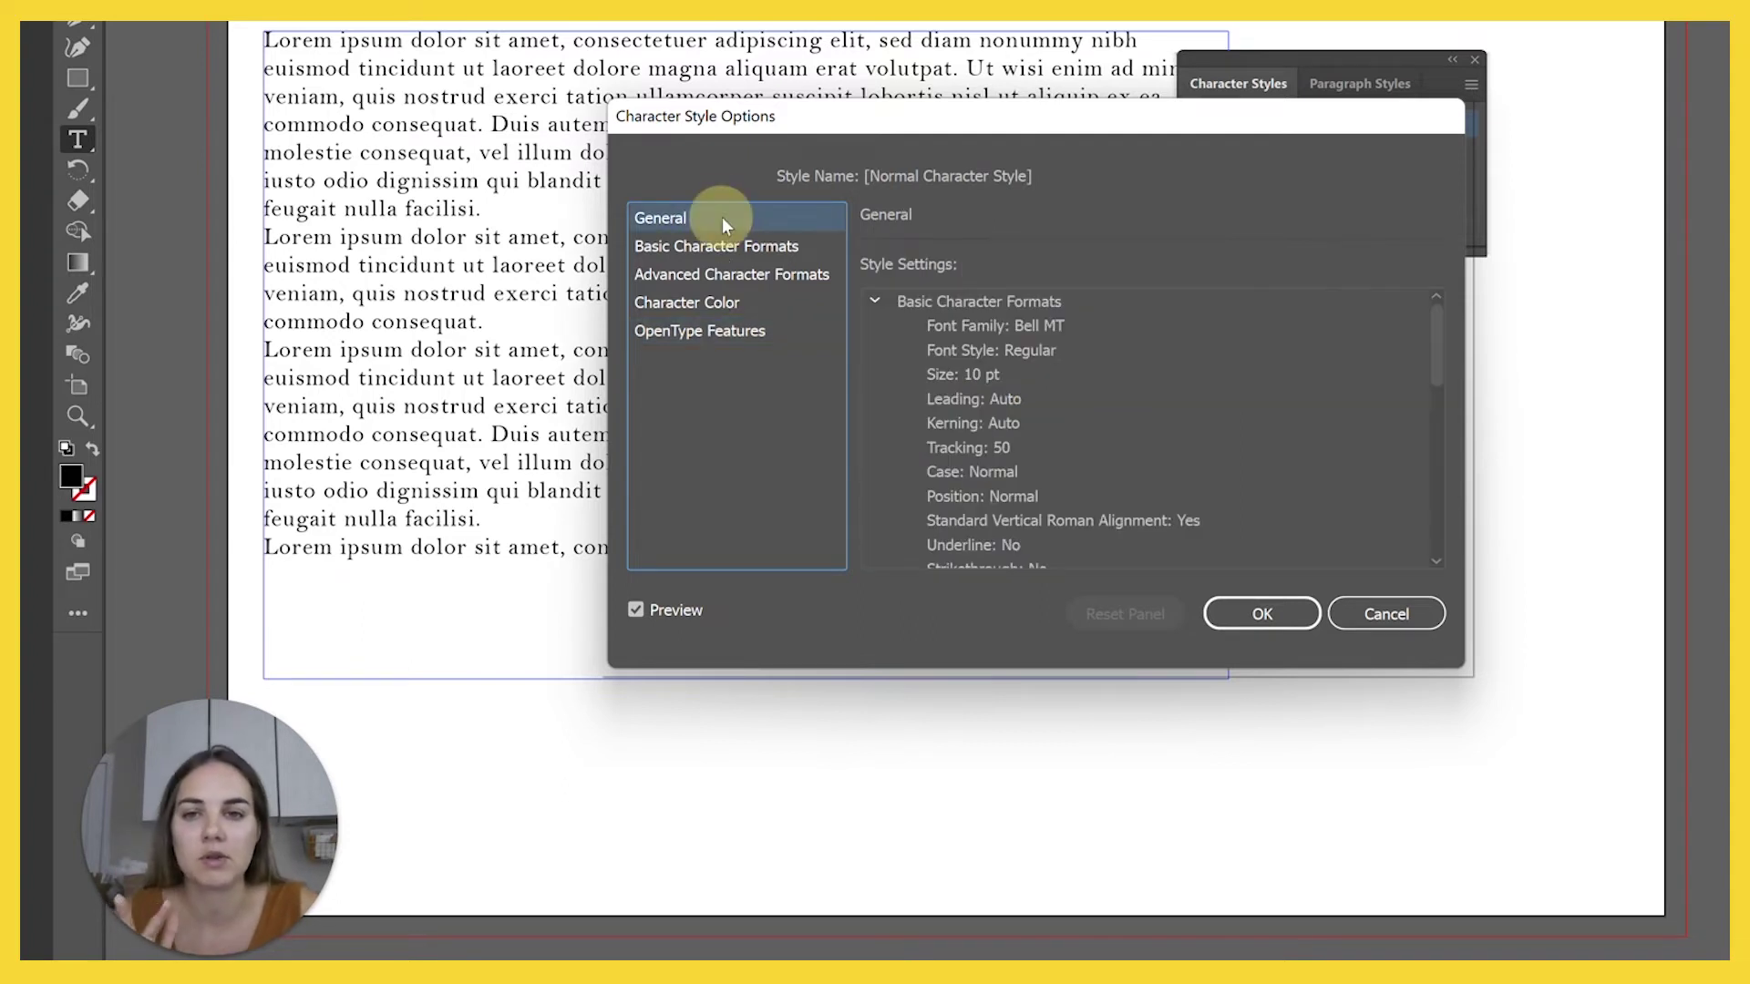
{"action": "scroll", "coordinate": [1121, 409], "scroll_direction": "down", "scroll_amount": 5}
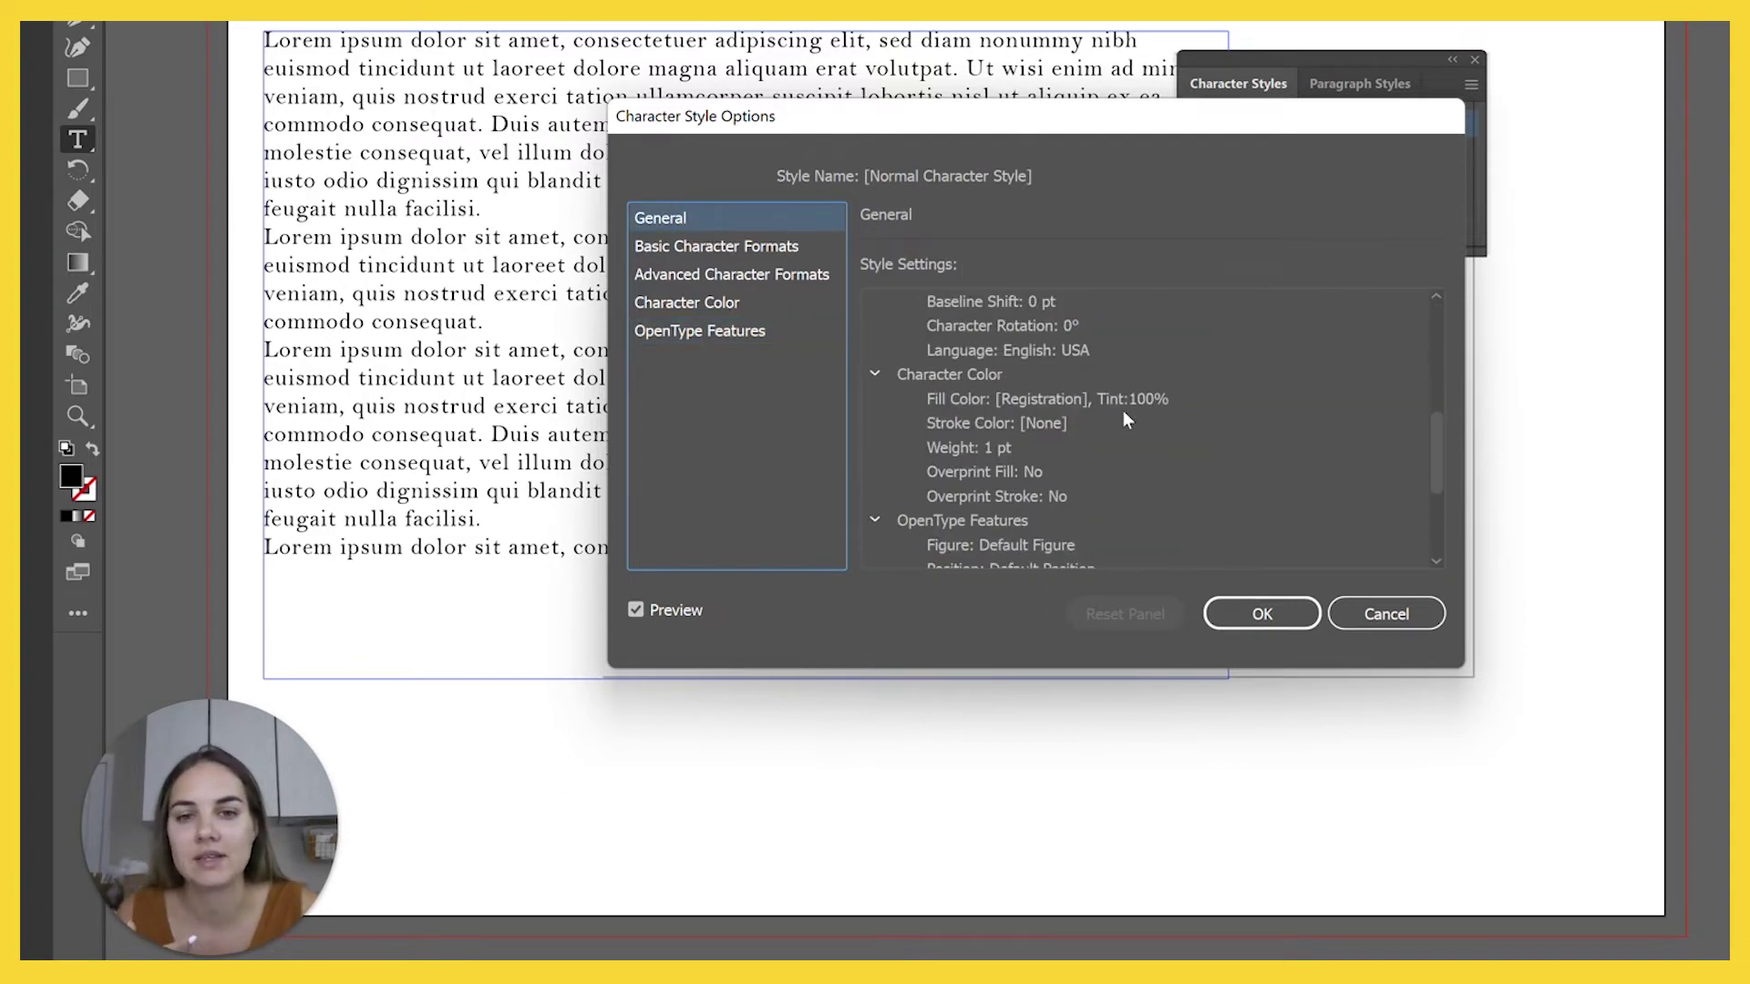
{"action": "scroll", "coordinate": [1154, 458], "scroll_direction": "up", "scroll_amount": 5}
{"action": "left_click", "coordinate": [1262, 614]}
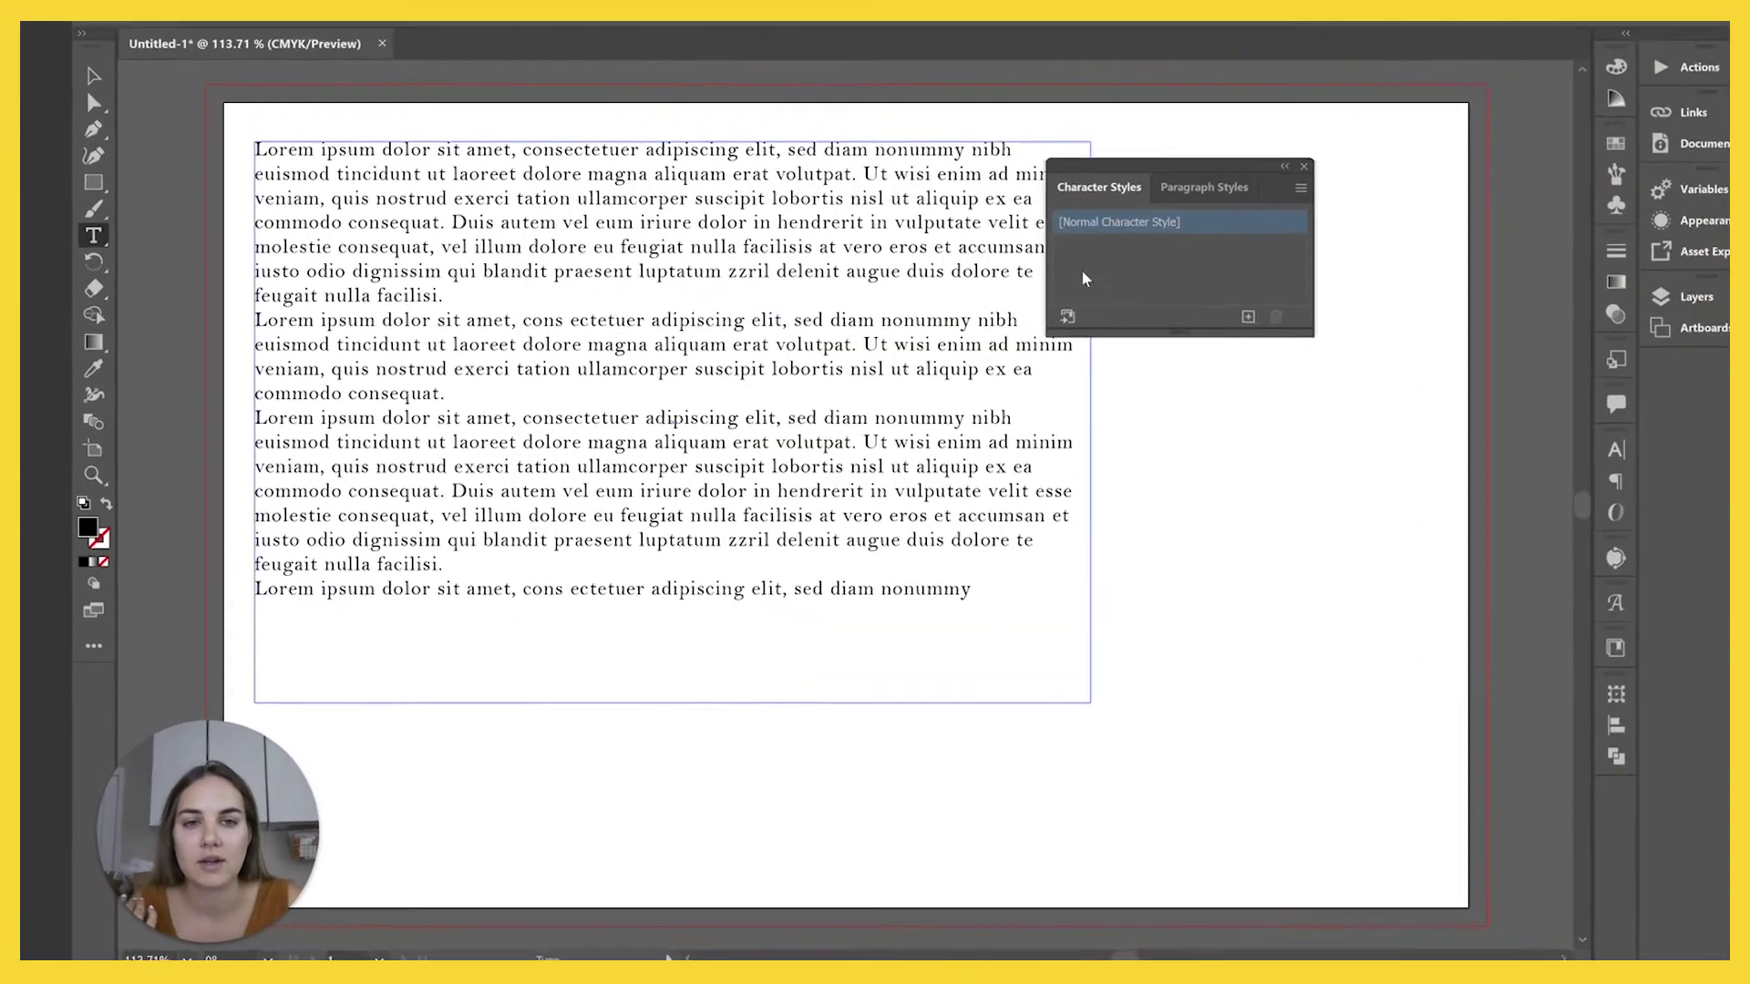
Draw two placeholder text frames, right and below, then select all three frames
{"action": "left_click_drag", "start_coordinate": [1169, 411], "coordinate": [1431, 759]}
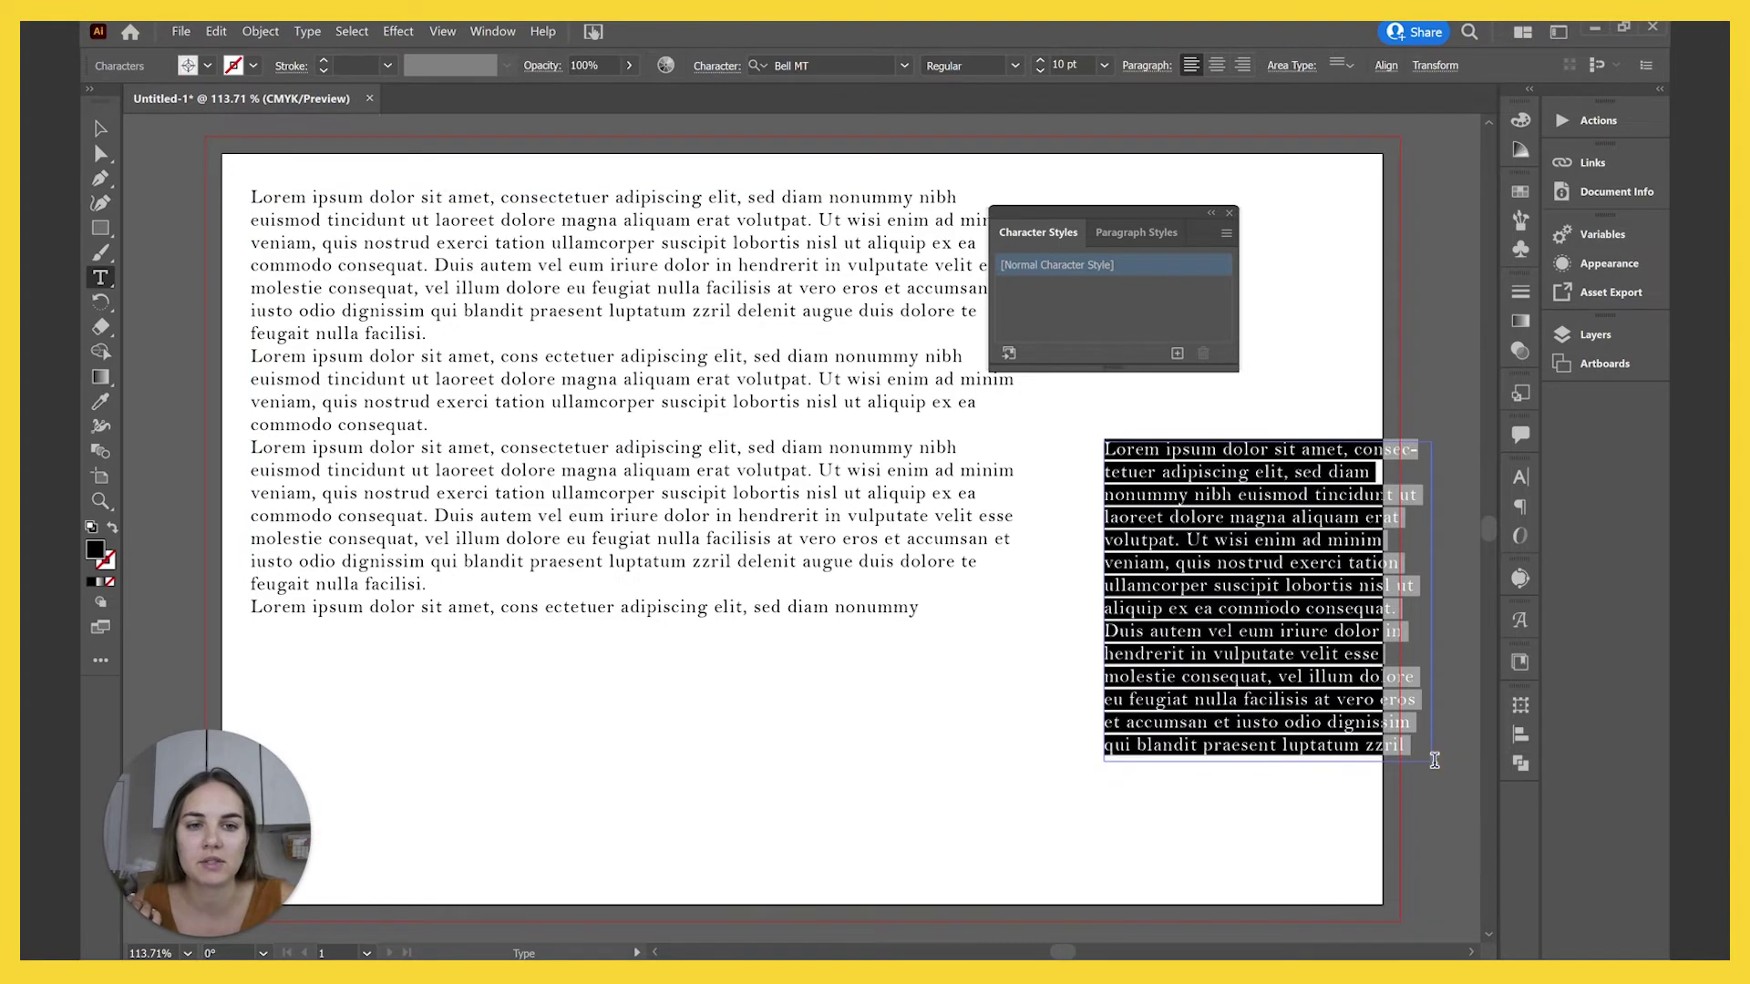
{"action": "scroll", "coordinate": [875, 511], "scroll_direction": "down", "scroll_amount": 3}
{"action": "left_click_drag", "start_coordinate": [507, 443], "coordinate": [1030, 773]}
{"action": "scroll", "coordinate": [754, 565], "scroll_direction": "up", "scroll_amount": 3}
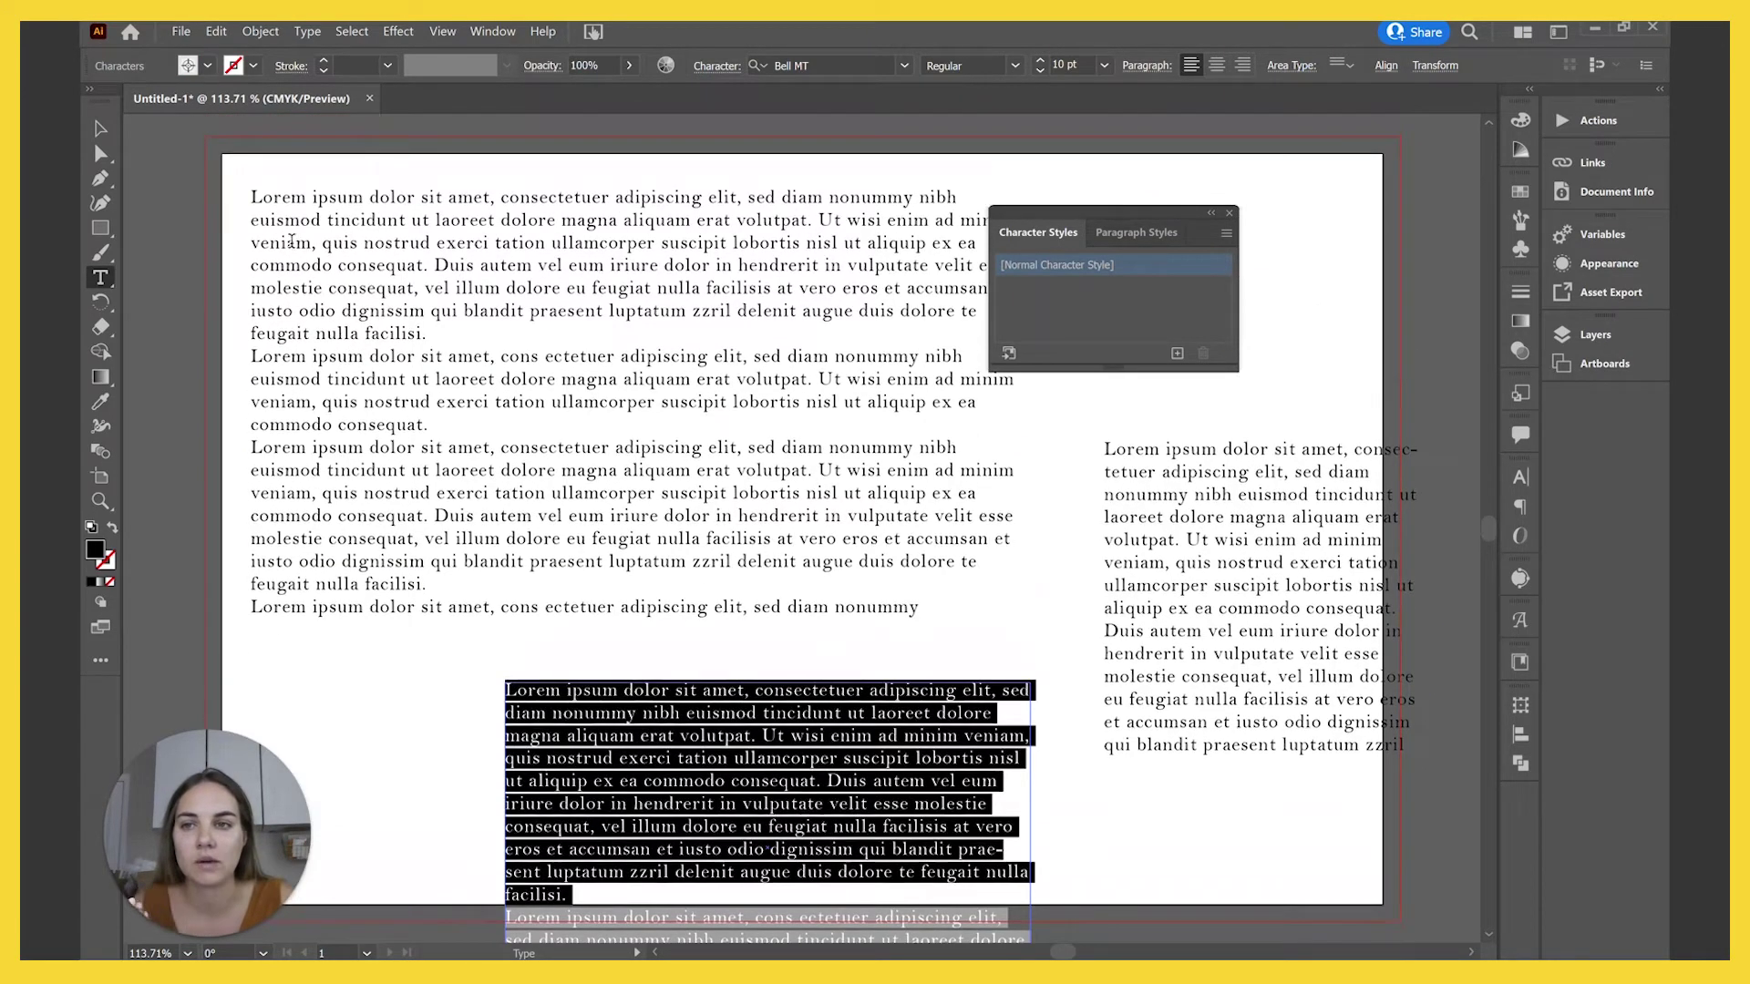
{"action": "left_click", "coordinate": [101, 128]}
{"action": "left_click_drag", "start_coordinate": [536, 164], "coordinate": [1208, 812]}
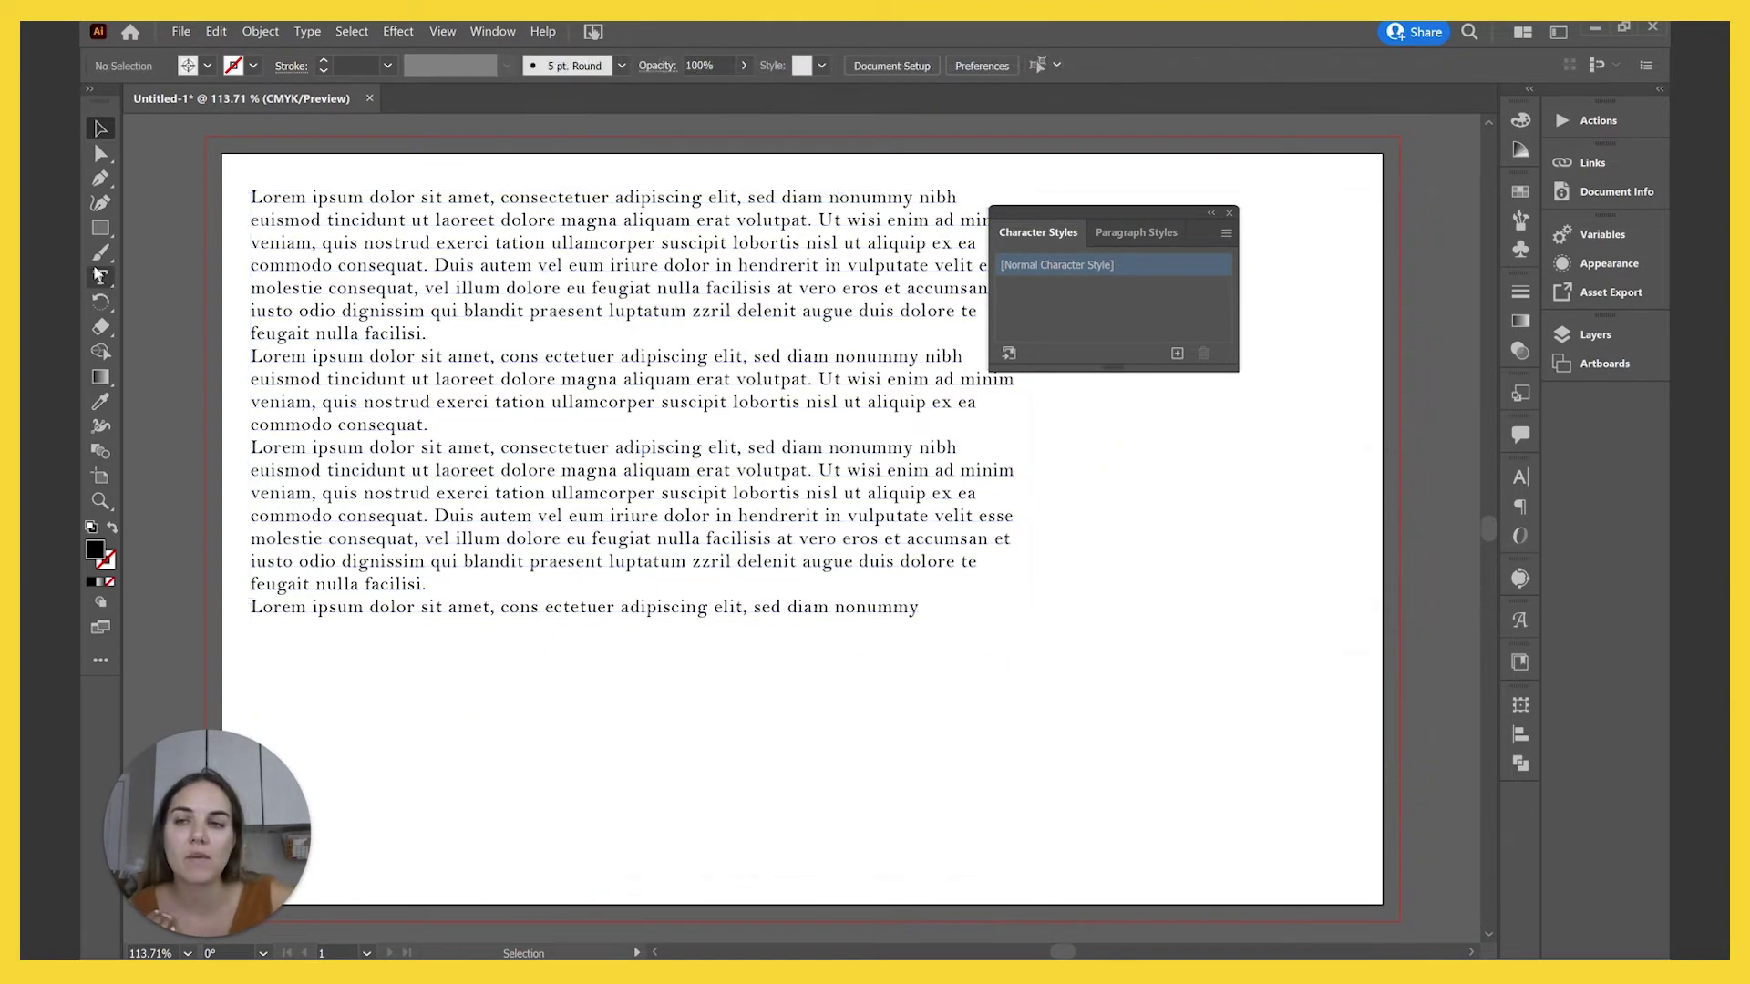
Draw placeholder frames at the artboard's right side and below the paragraphs, now in Bell MT 10 pt
{"action": "left_click", "coordinate": [101, 277]}
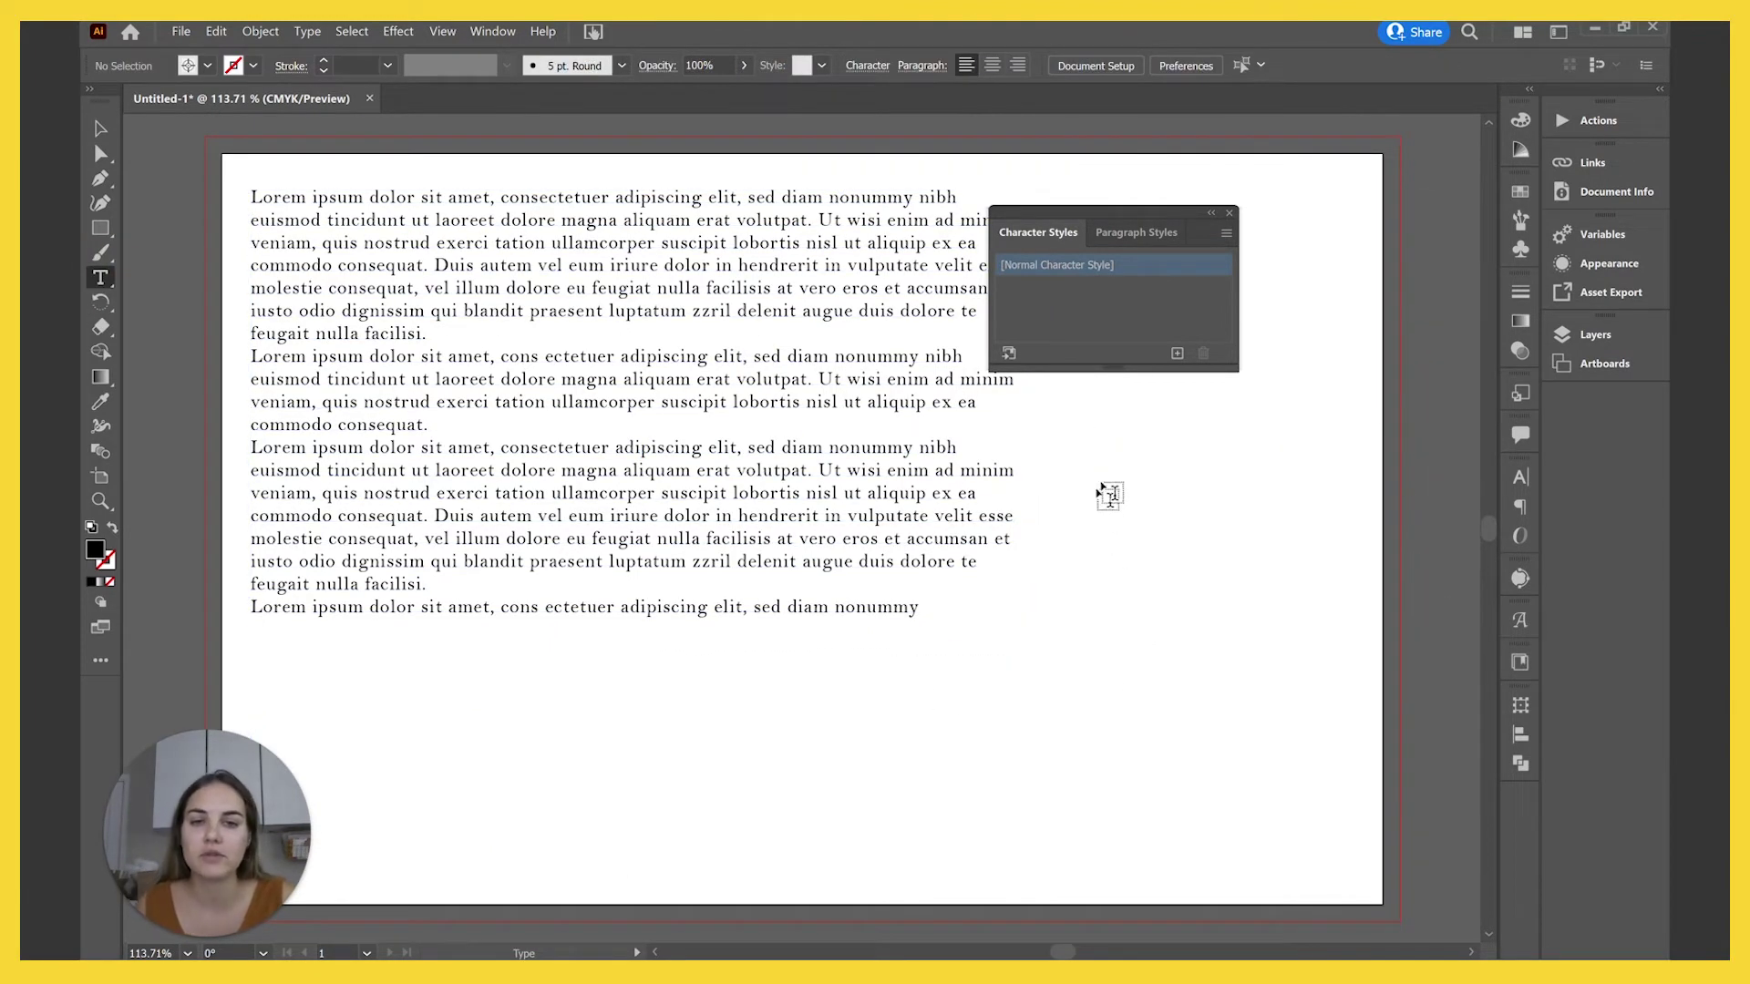
{"action": "left_click_drag", "start_coordinate": [1094, 436], "coordinate": [1418, 694]}
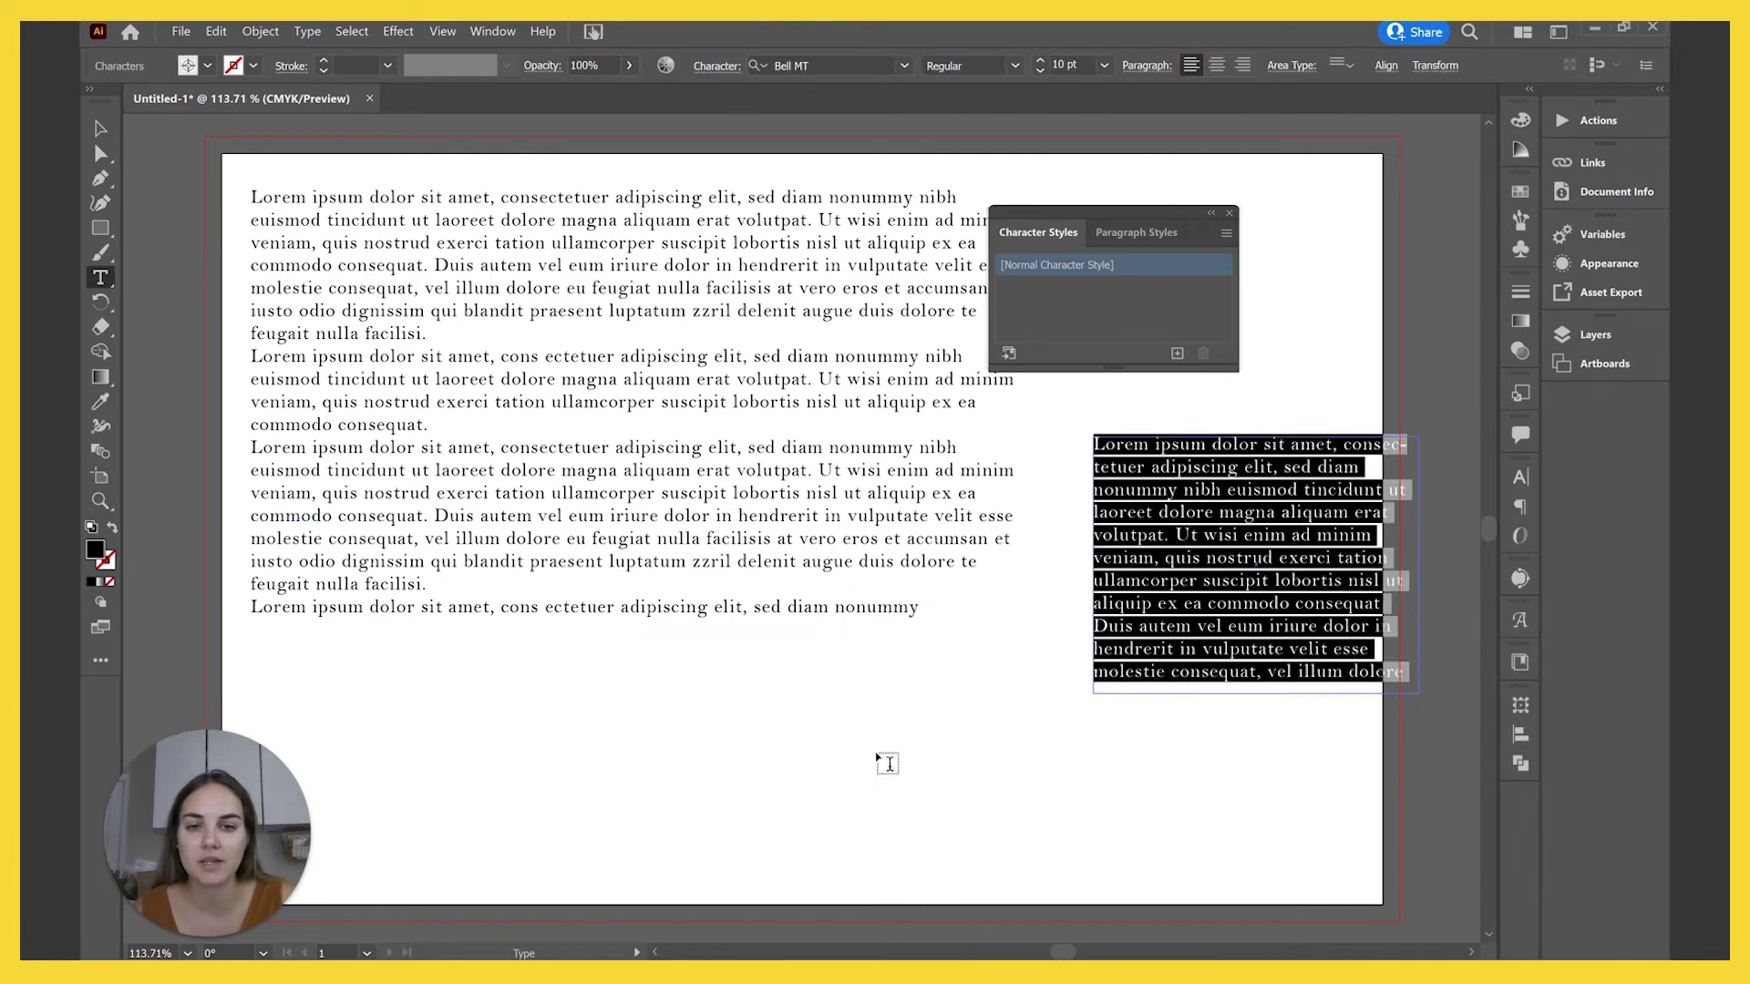
{"action": "left_click_drag", "start_coordinate": [430, 689], "coordinate": [1041, 868]}
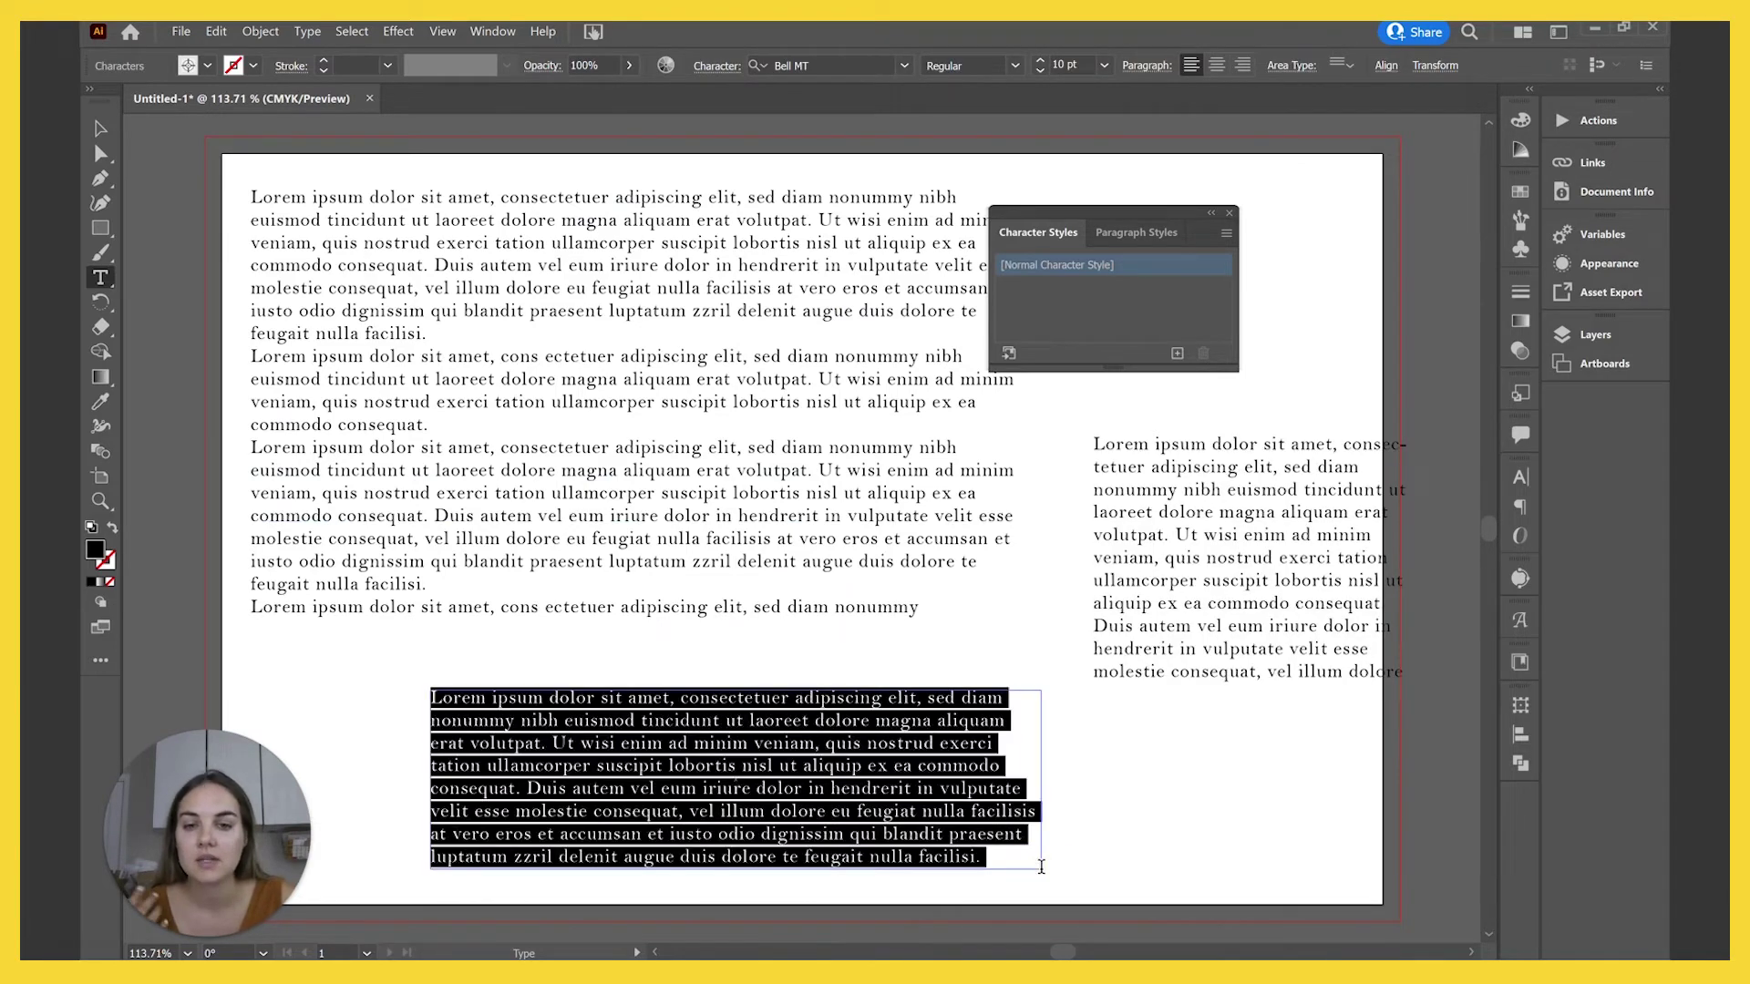
{"action": "left_click", "coordinate": [100, 129]}
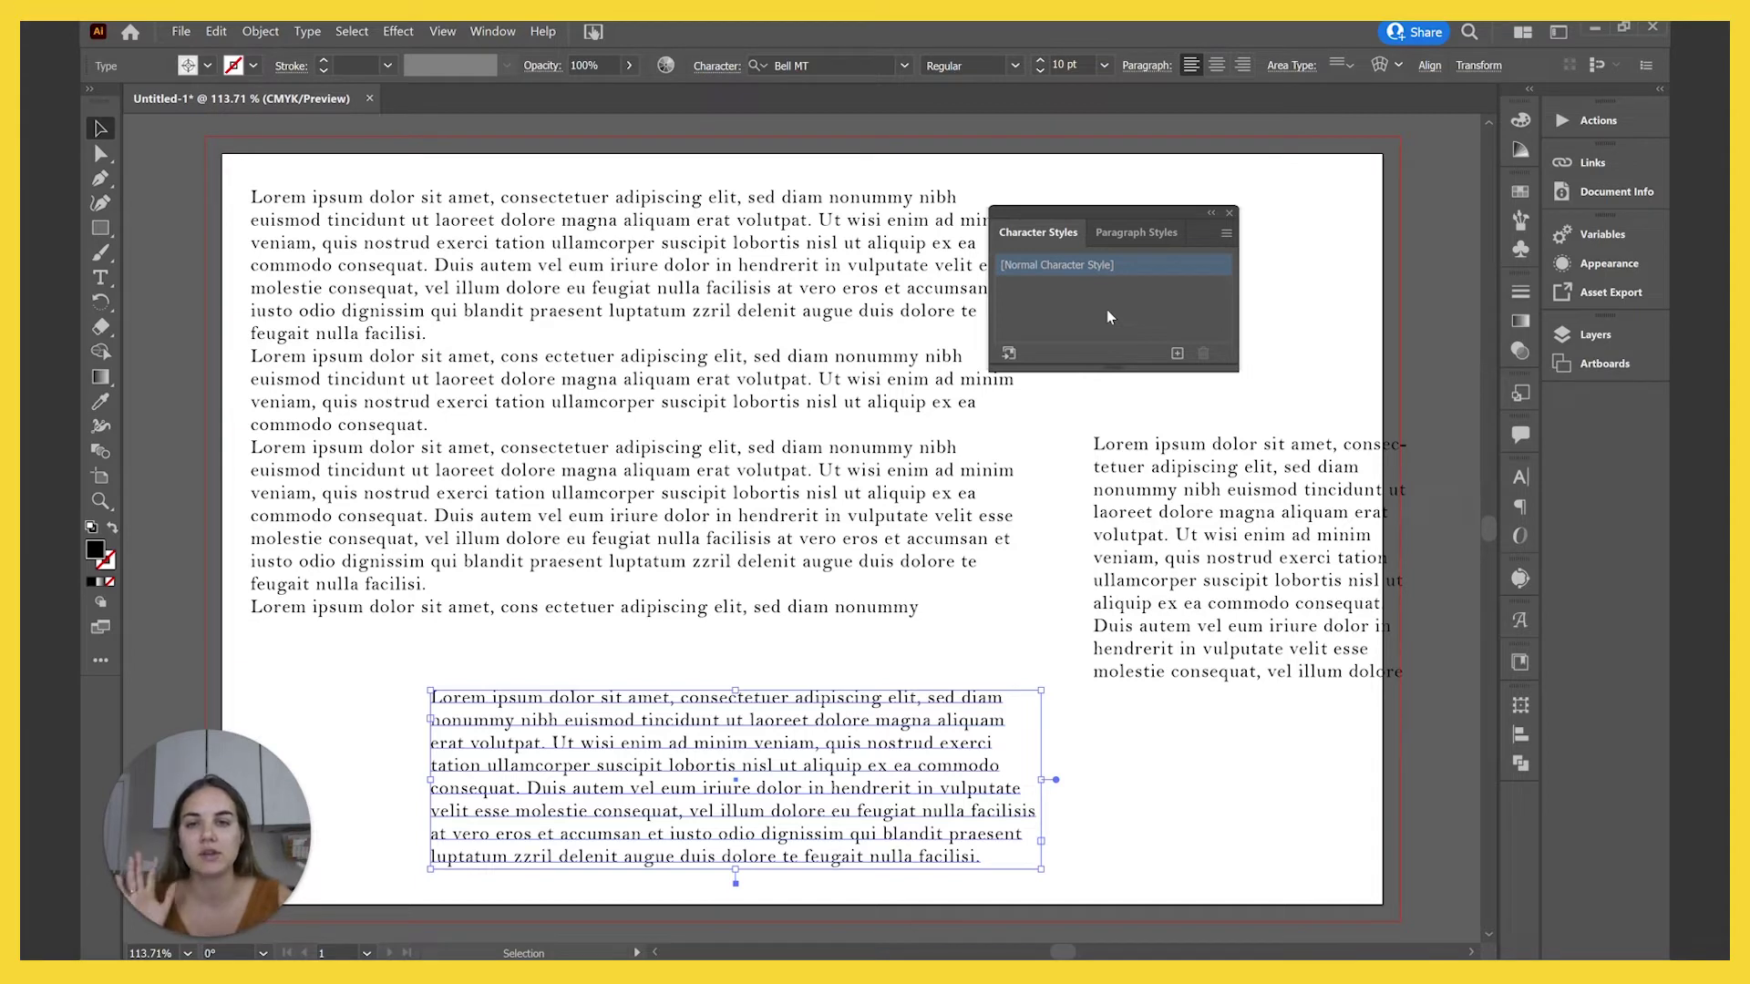
{"action": "left_click", "coordinate": [839, 460]}
{"action": "left_click", "coordinate": [821, 65]}
{"action": "type", "text": "s"}
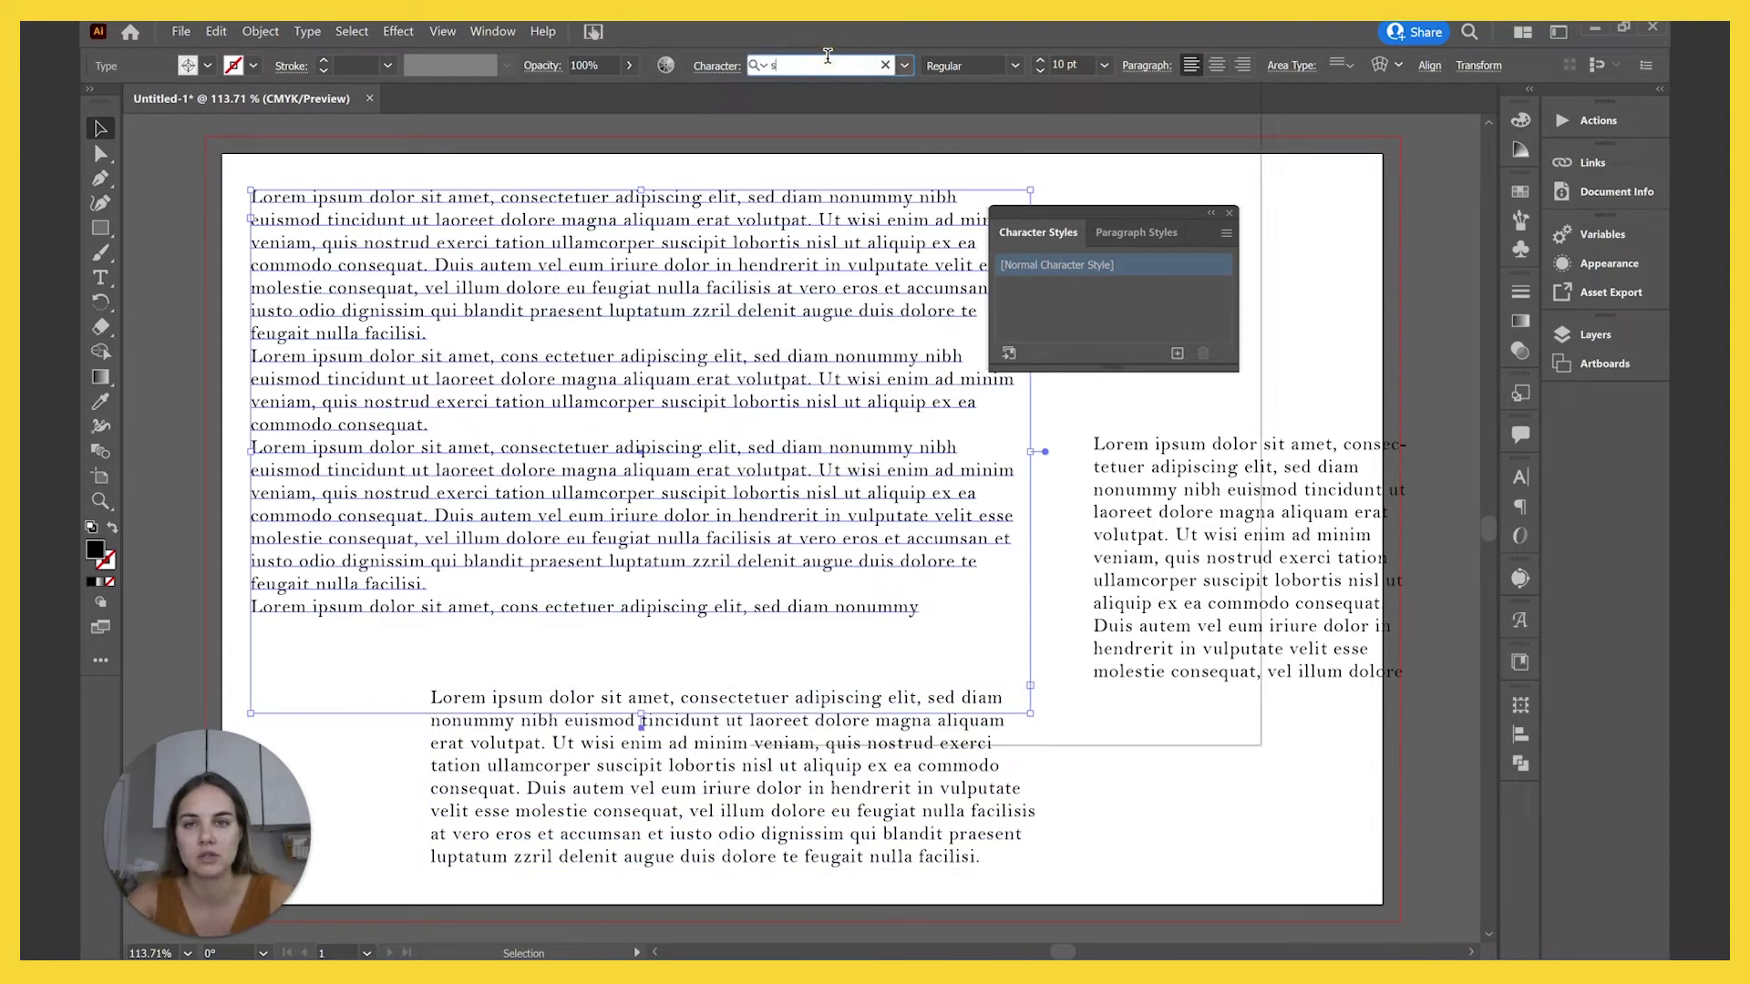
{"action": "type", "text": "apph"}
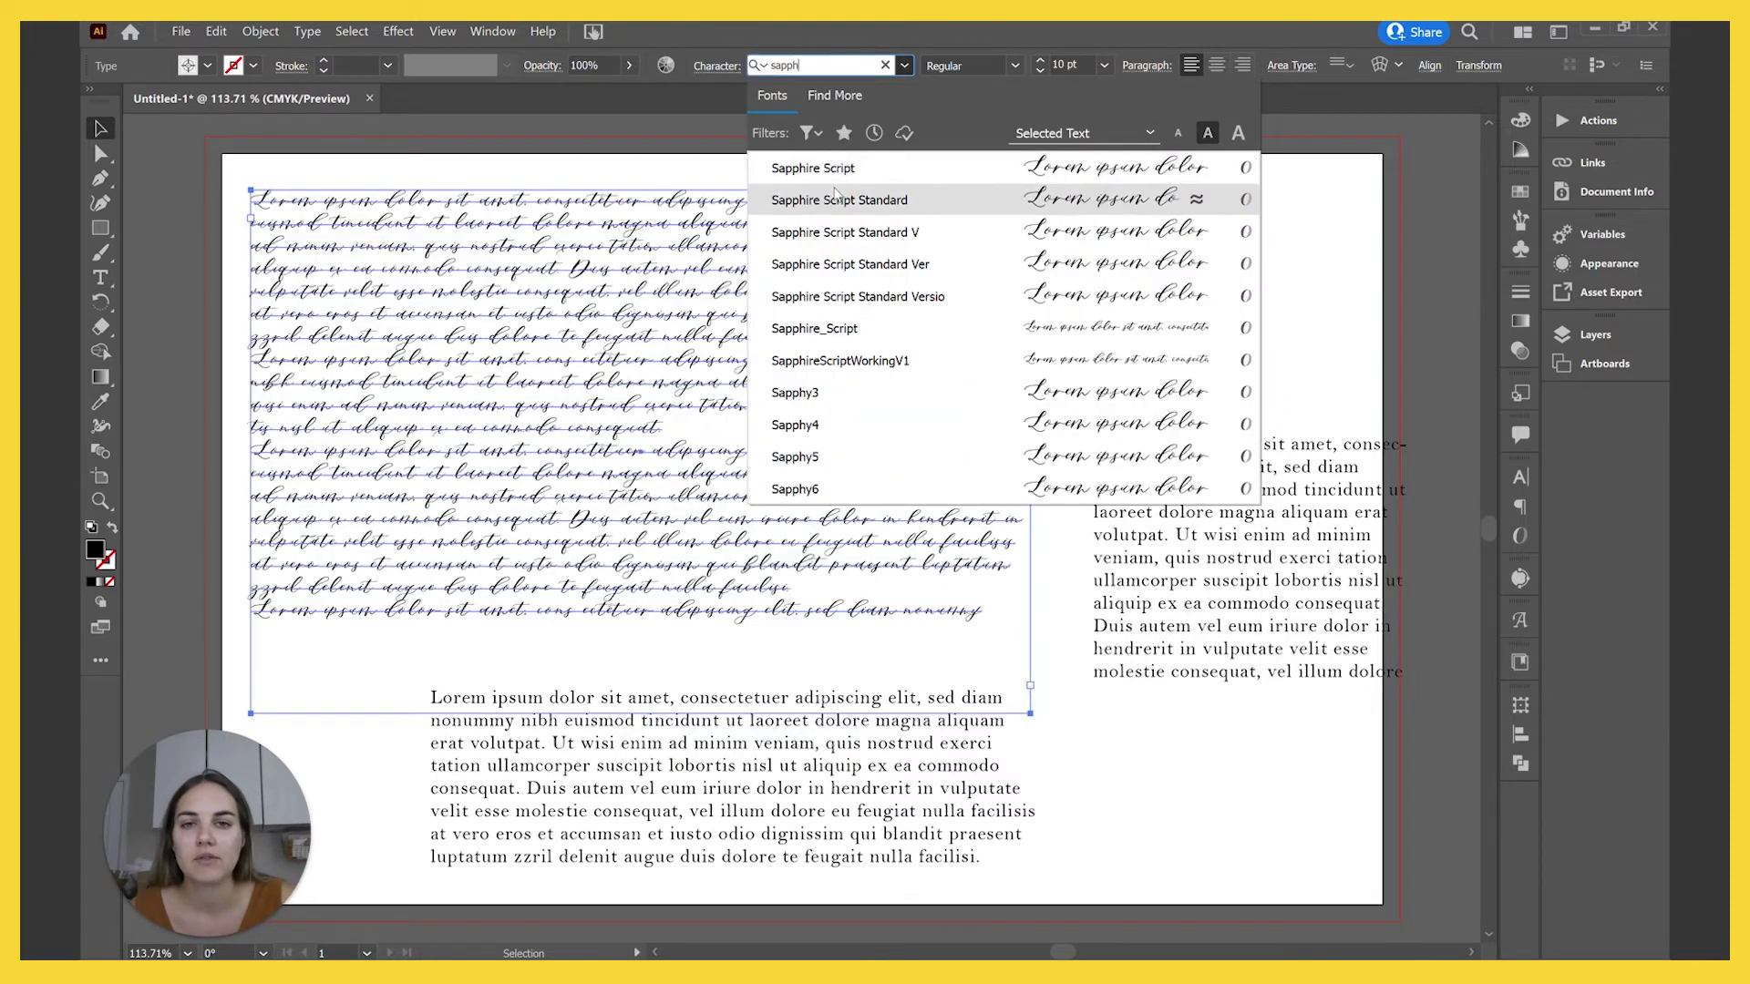
{"action": "left_click", "coordinate": [833, 173]}
{"action": "left_click", "coordinate": [208, 66]}
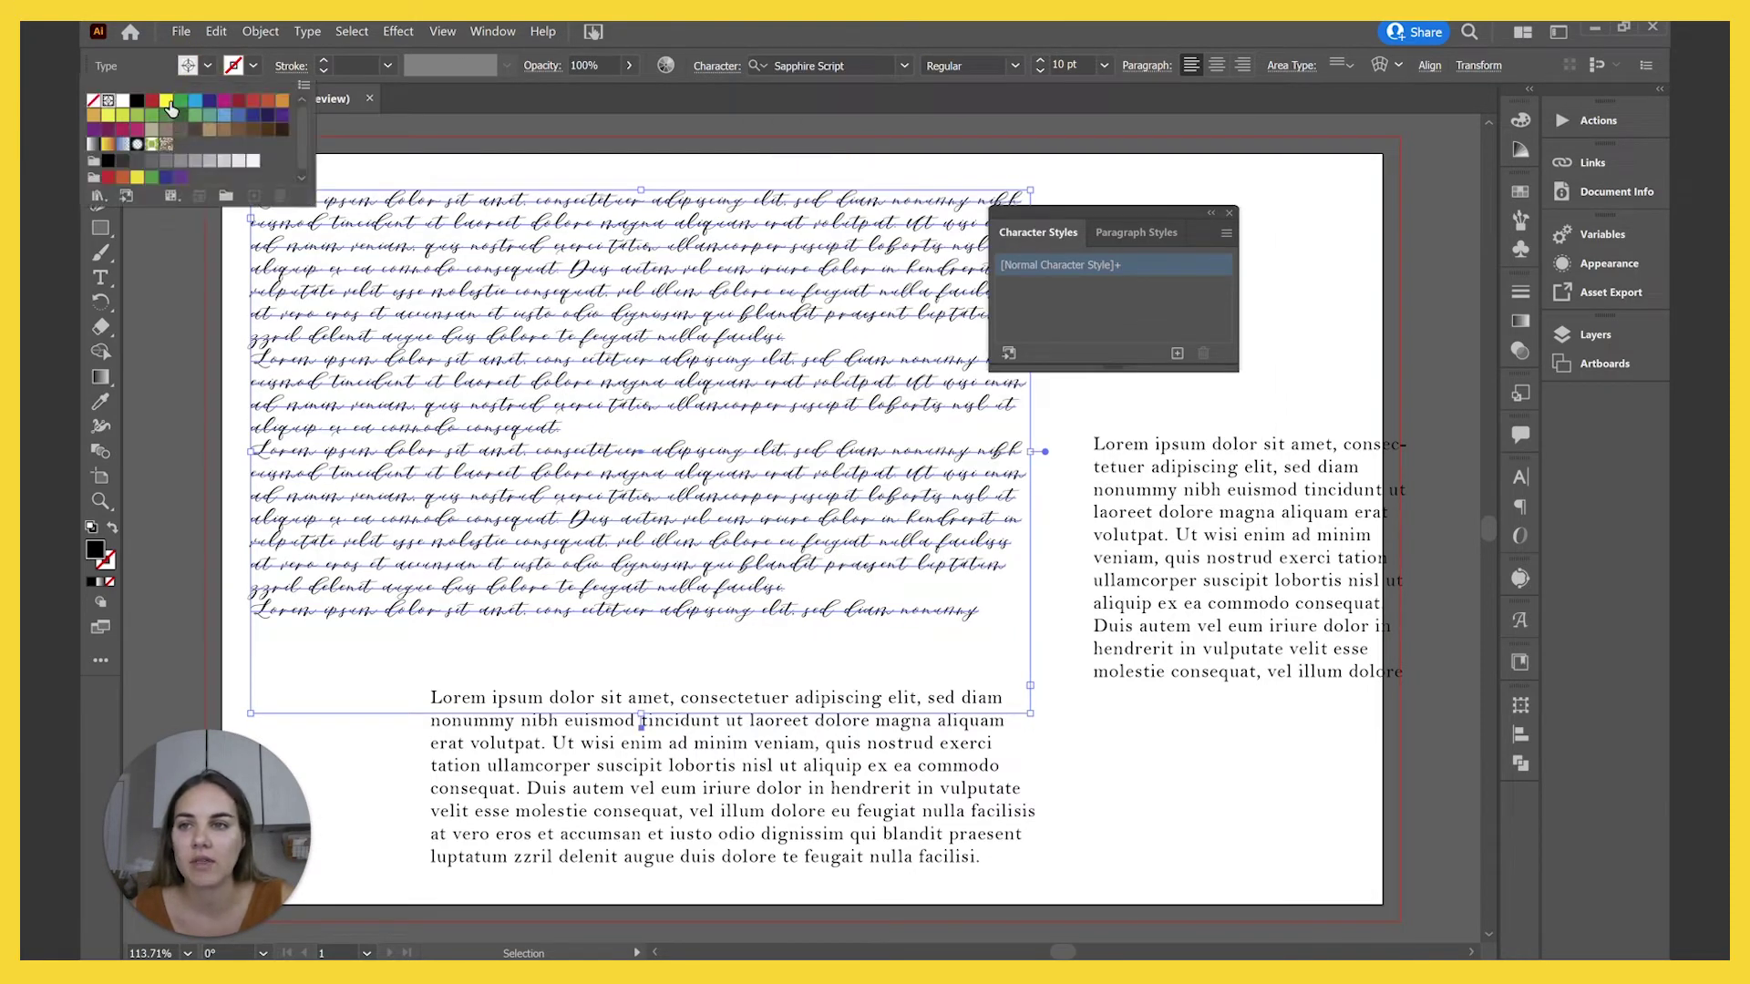
{"action": "left_click", "coordinate": [170, 130]}
{"action": "key", "text": "Escape"}
{"action": "left_click", "coordinate": [1039, 265], "text": "alt"}
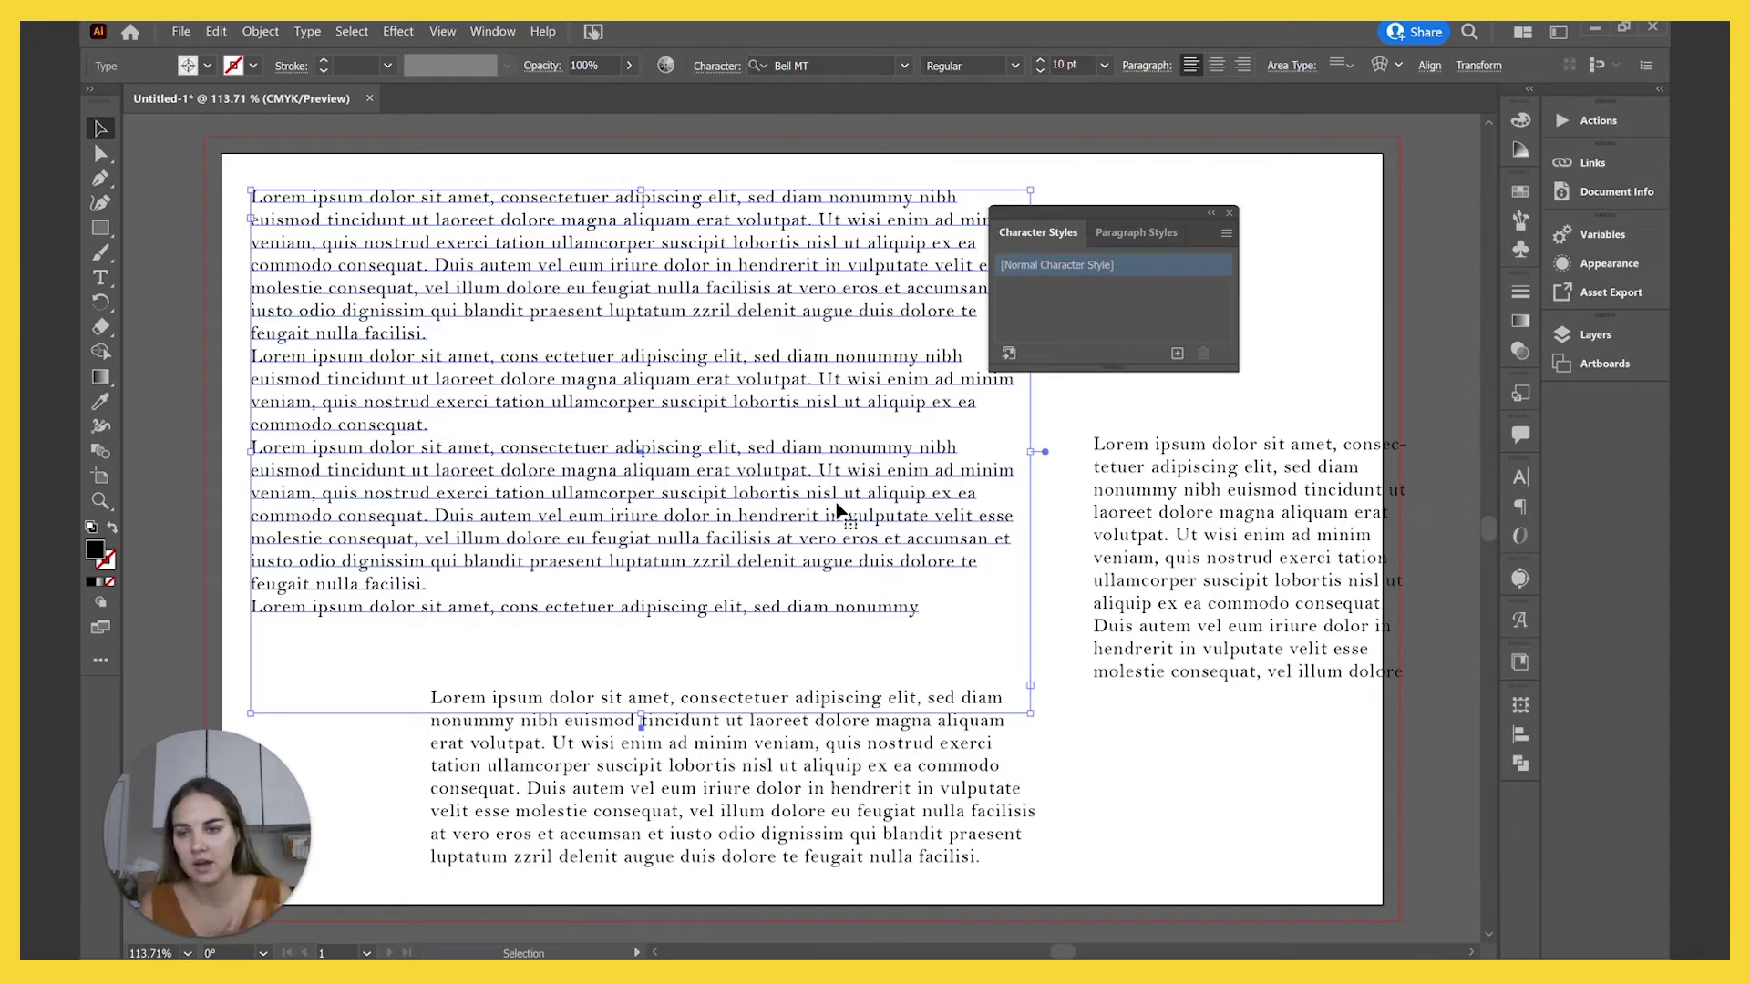
{"action": "left_click", "coordinate": [200, 205]}
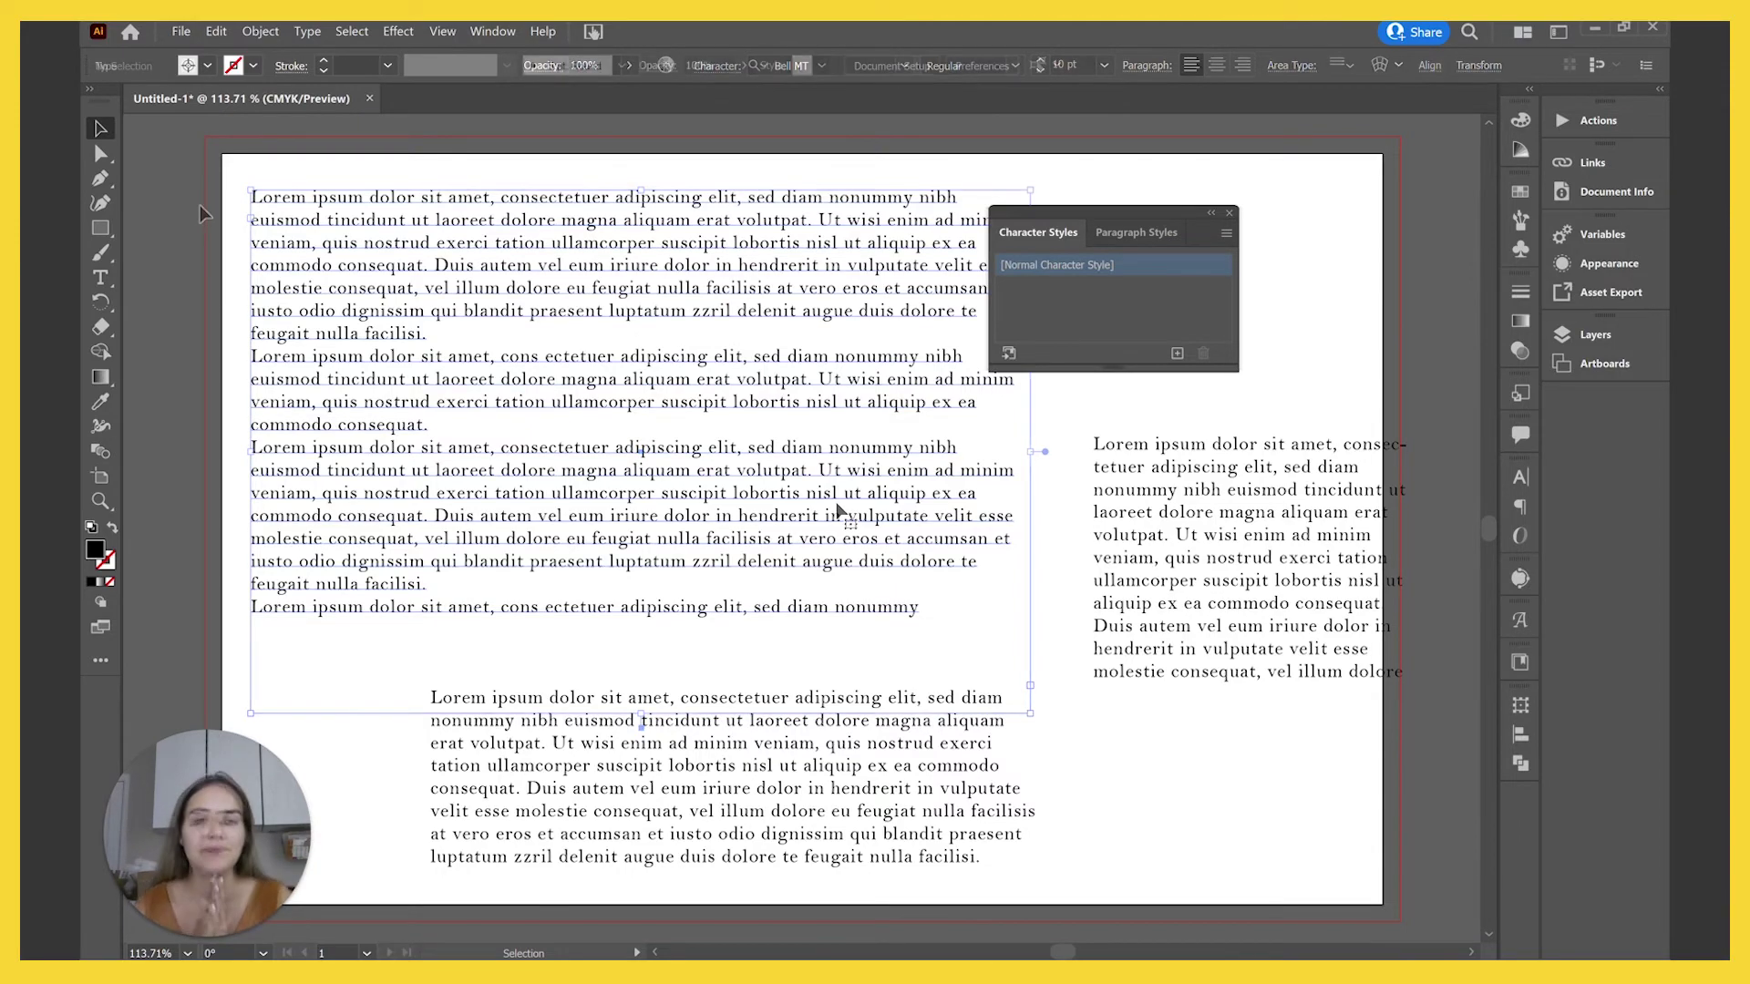